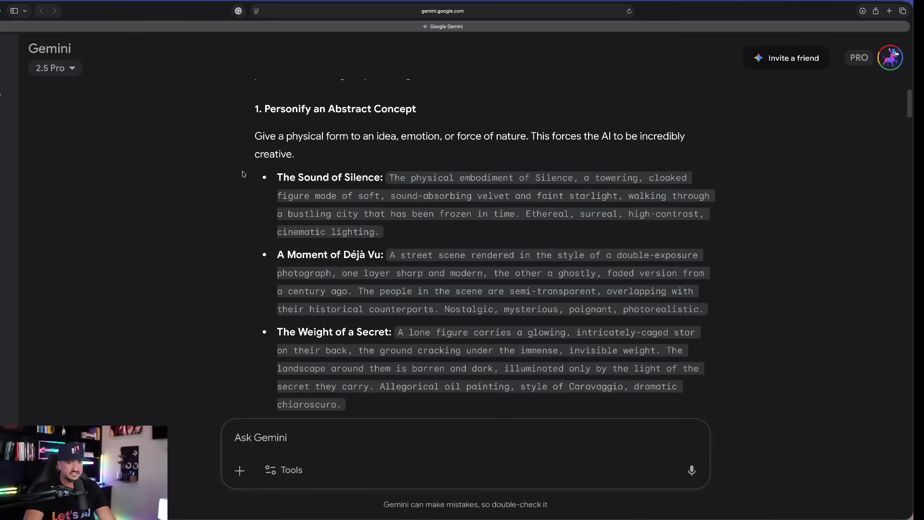
- Send Gemini the request for unique, mind-blowing AI image prompt ideas
scroll(242, 178, down, 1)
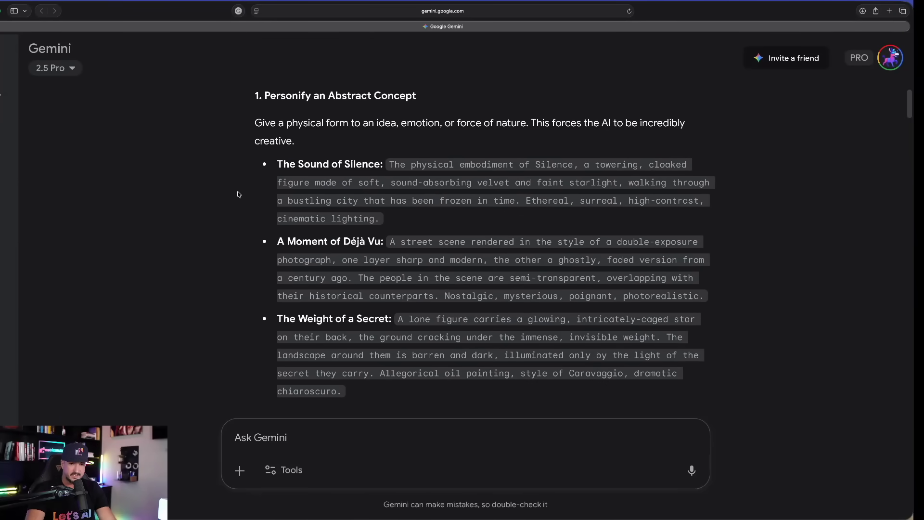
scroll(238, 194, down, 1)
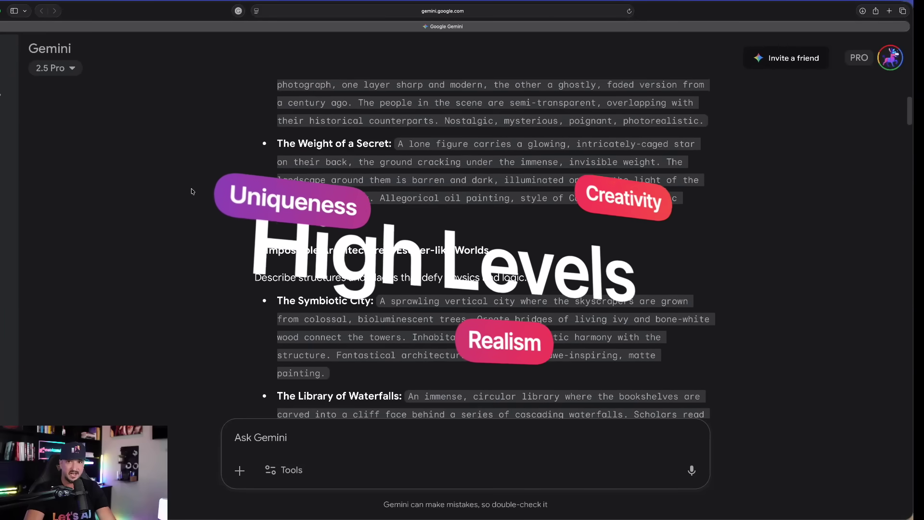
scroll(198, 182, down, 3)
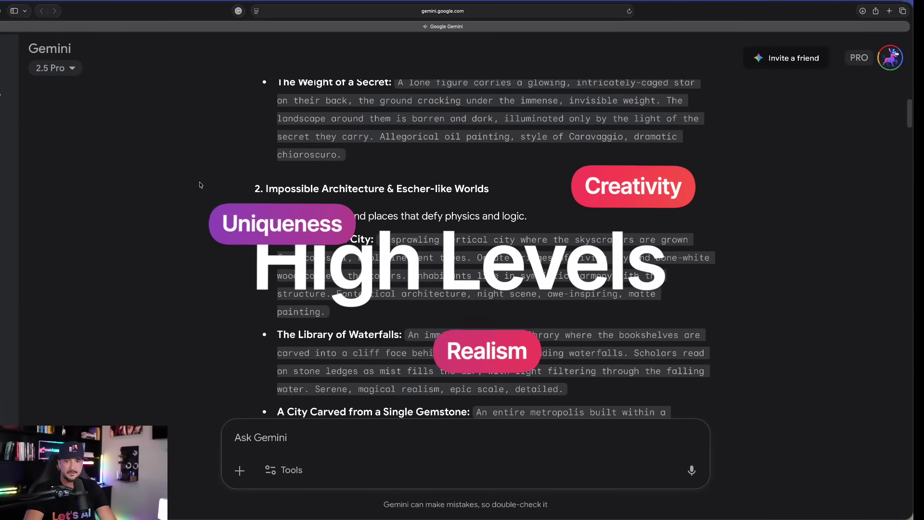
scroll(202, 197, down, 1)
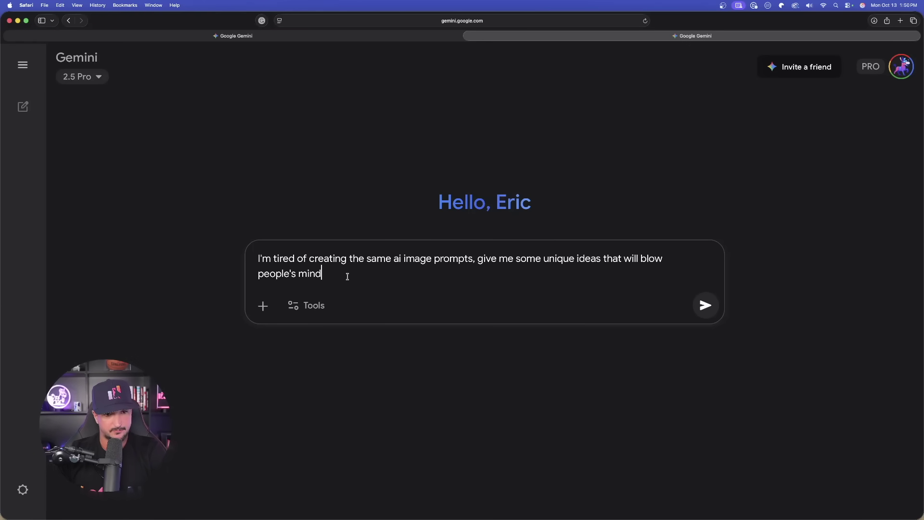
click(706, 305)
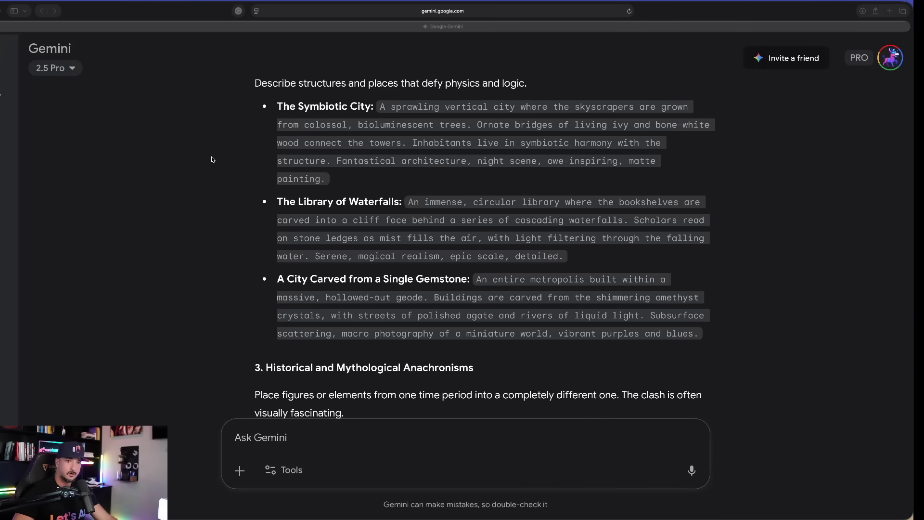
- Read through the categorized ideas, like Conceptual Juxtaposition and Impossible Realities & Defied Physics
scroll(211, 160, up, 15)
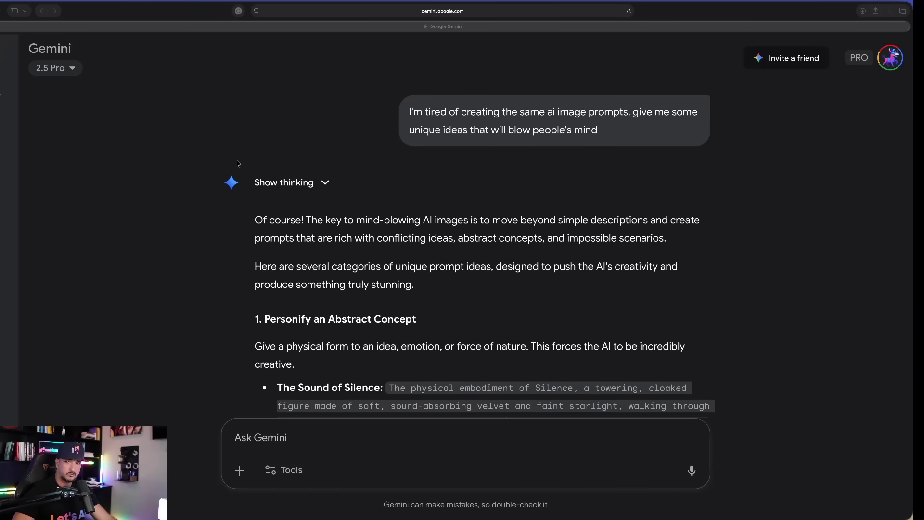
scroll(233, 173, down, 5)
scroll(231, 195, down, 1)
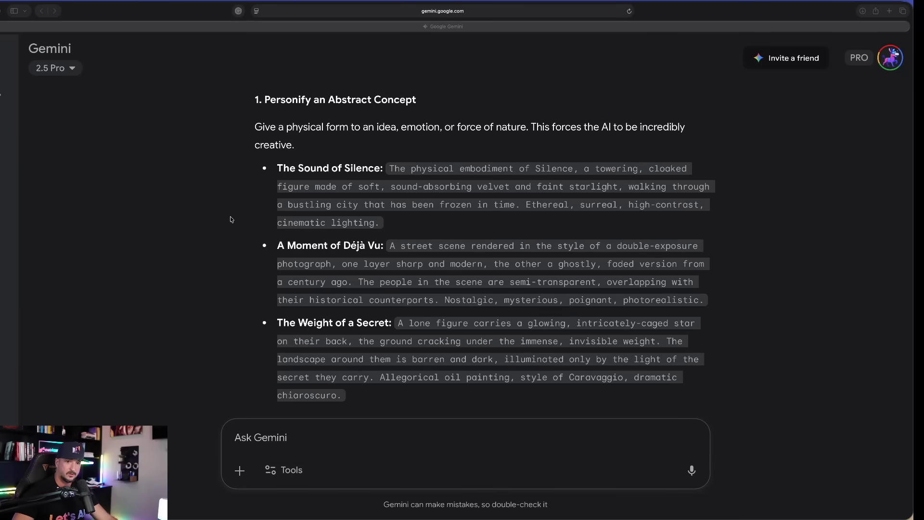
scroll(187, 213, down, 1)
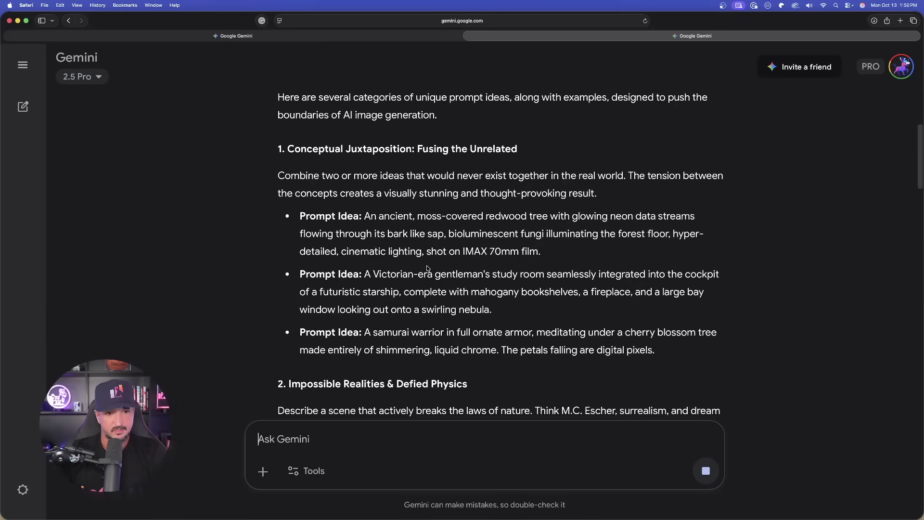
scroll(428, 268, down, 5)
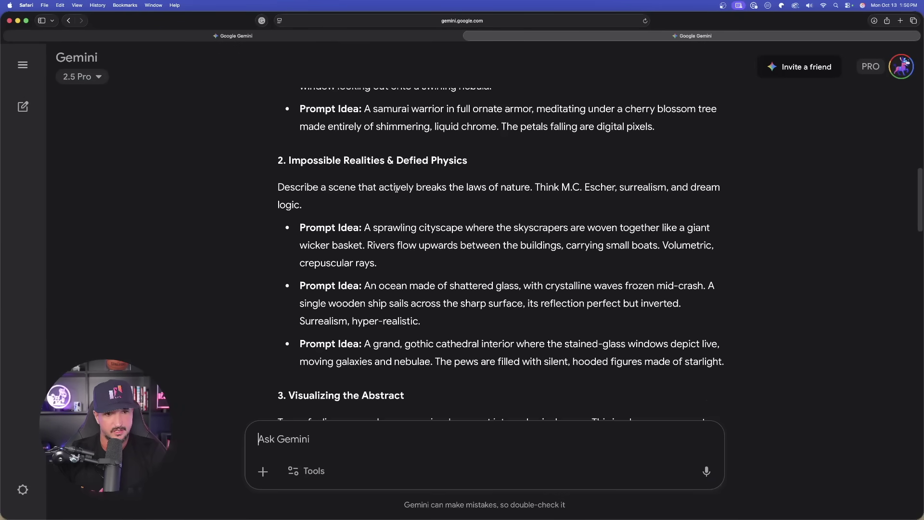
scroll(381, 187, up, 5)
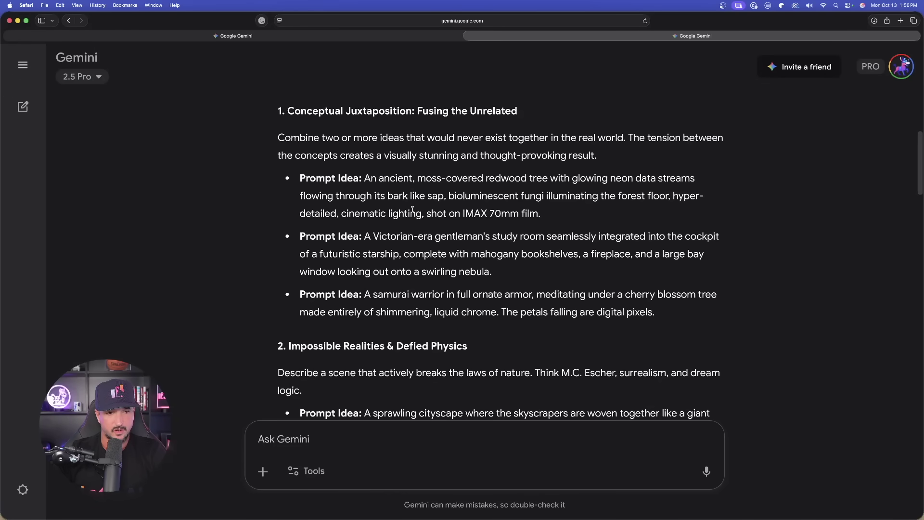
scroll(412, 212, down, 7)
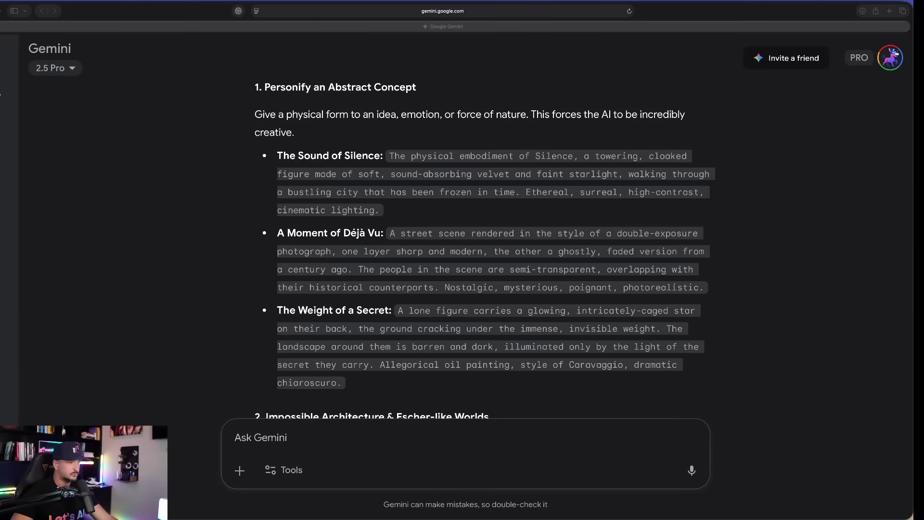
- Scroll past the Pro-Tips section to the follow-up asking for secret realism meta tokens
scroll(413, 226, down, 6)
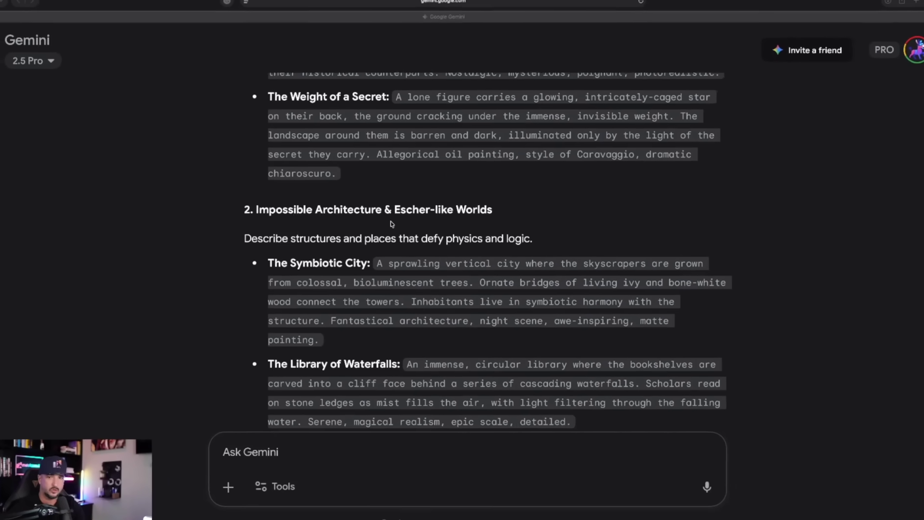
scroll(413, 228, up, 12)
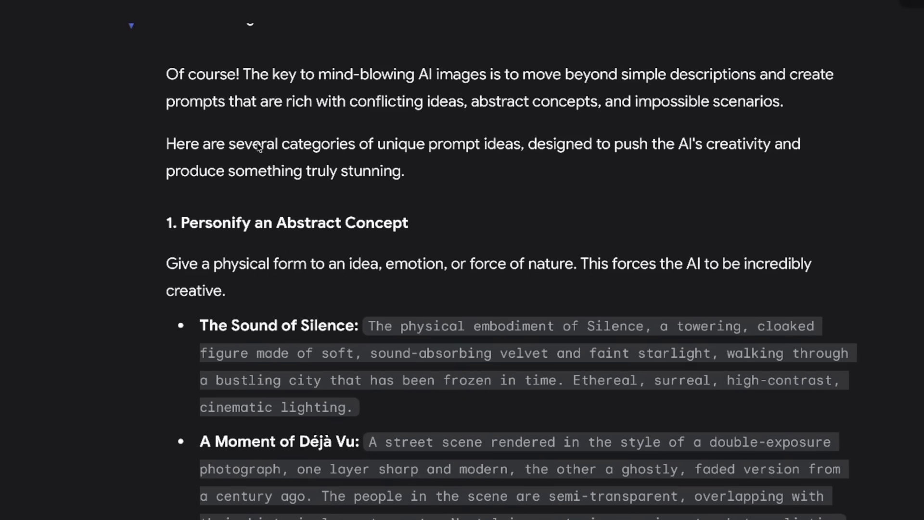
scroll(259, 146, down, 14)
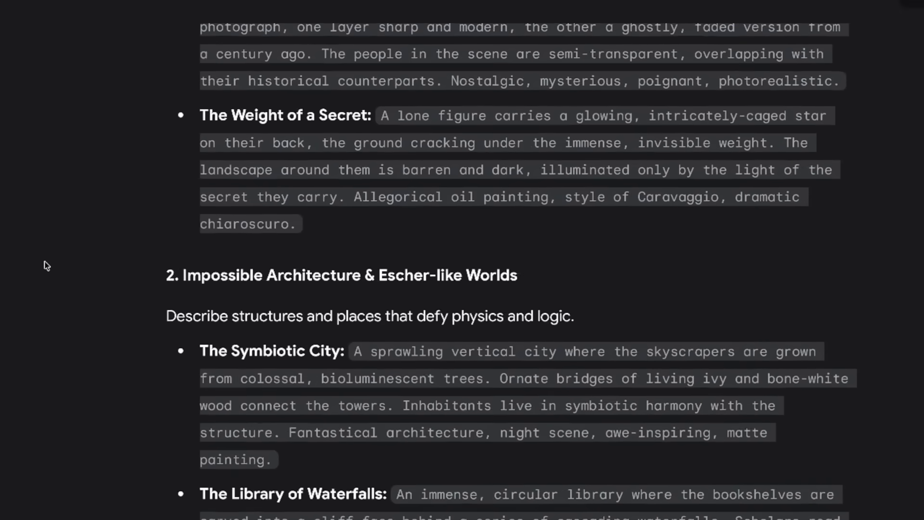
scroll(54, 230, down, 3)
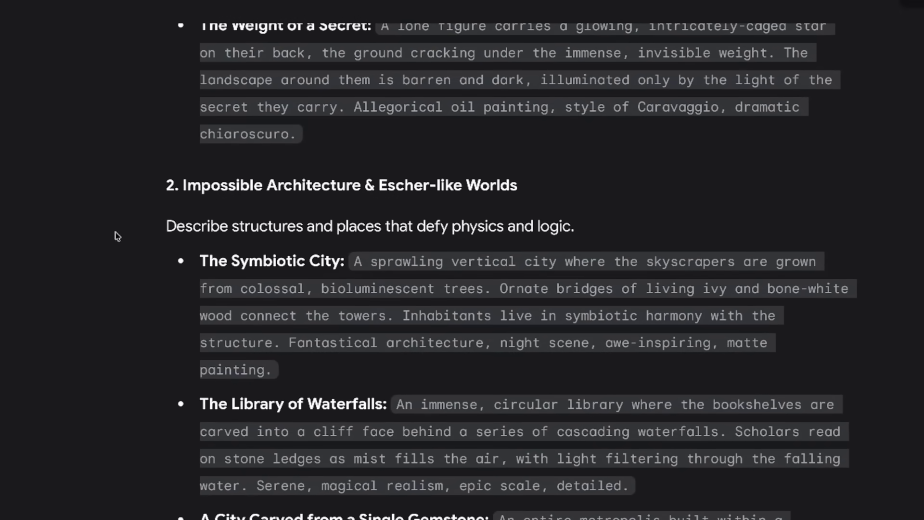
scroll(109, 229, down, 2)
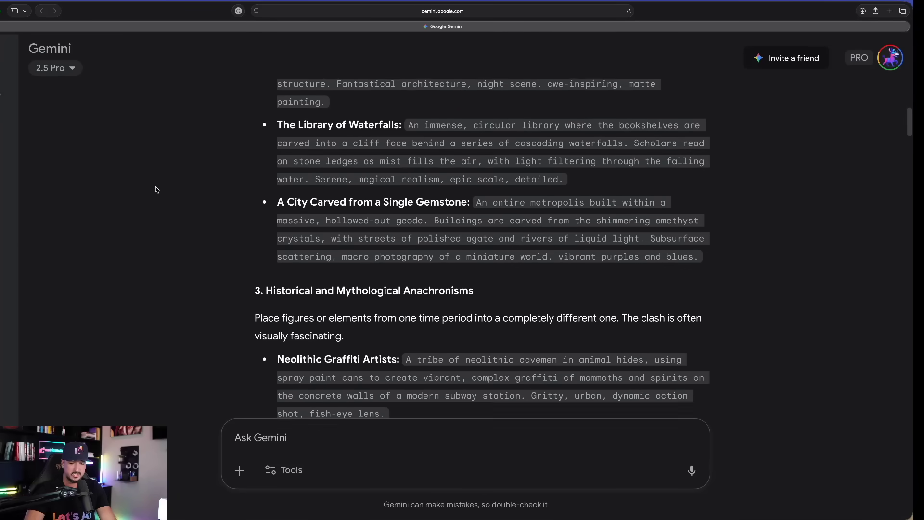
scroll(153, 193, down, 2)
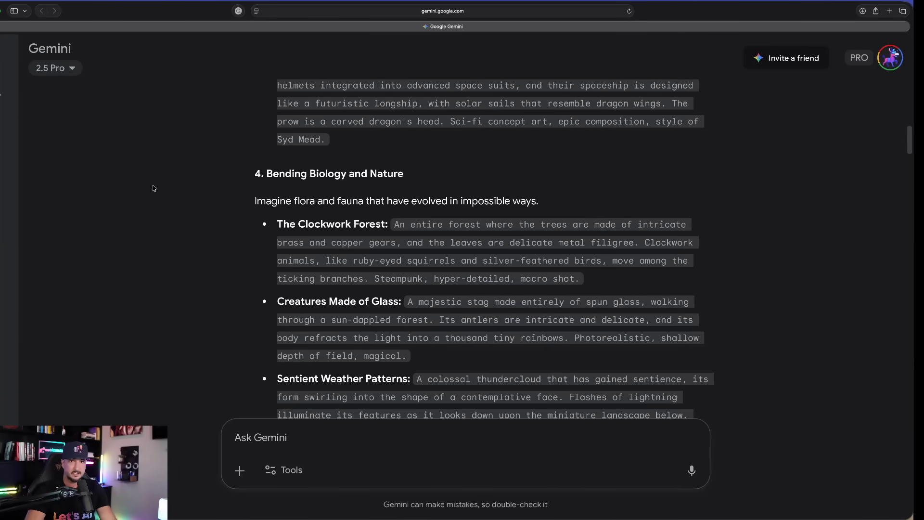
scroll(155, 194, down, 3)
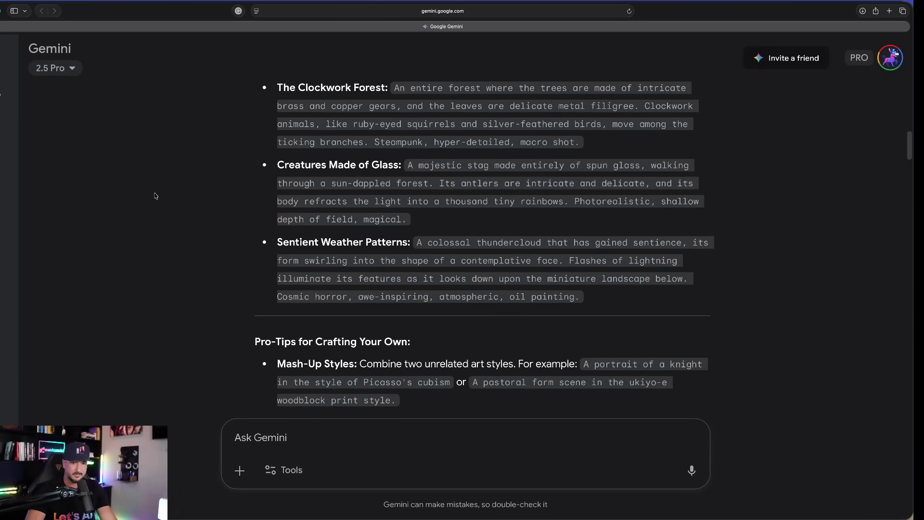
scroll(156, 196, down, 2)
scroll(155, 190, down, 3)
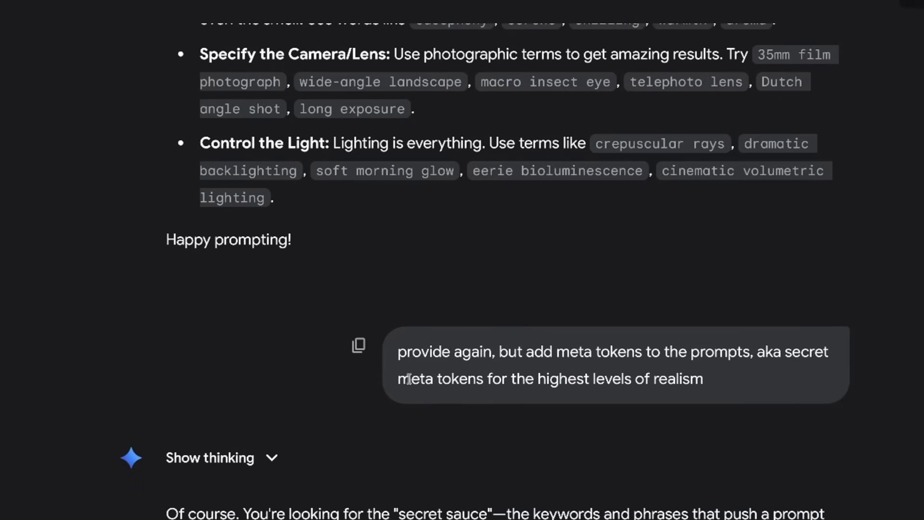
- Select the meta-token follow-up and review the reply's Realism & Detail Tokens, like RAW photo
drag(397, 353, 736, 379)
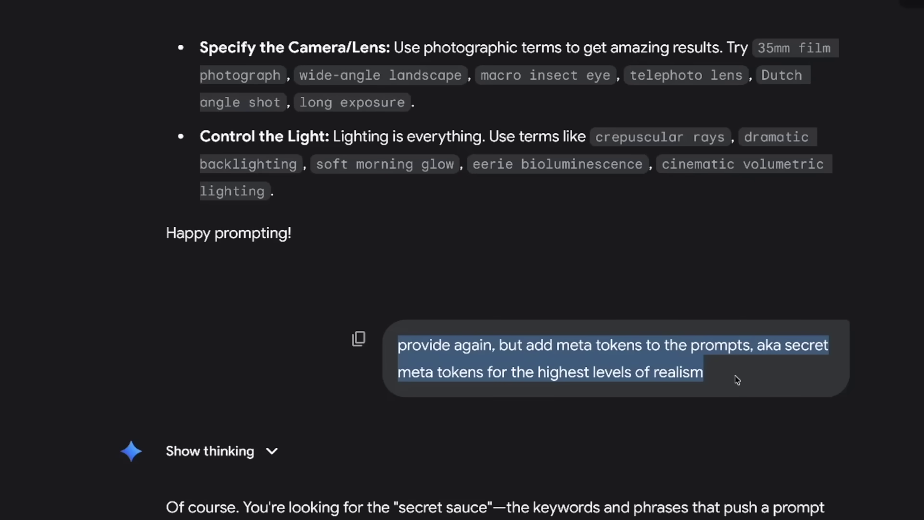
scroll(57, 448, down, 3)
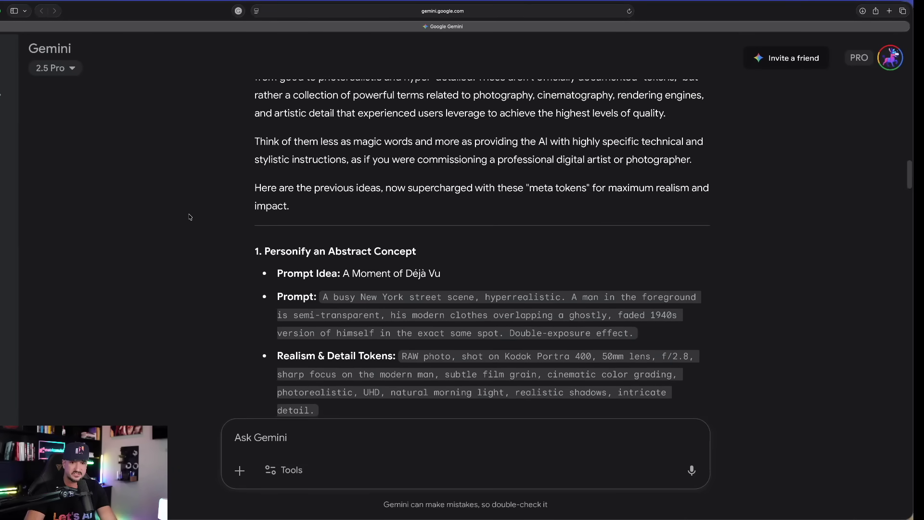
scroll(189, 217, down, 1)
scroll(201, 220, down, 3)
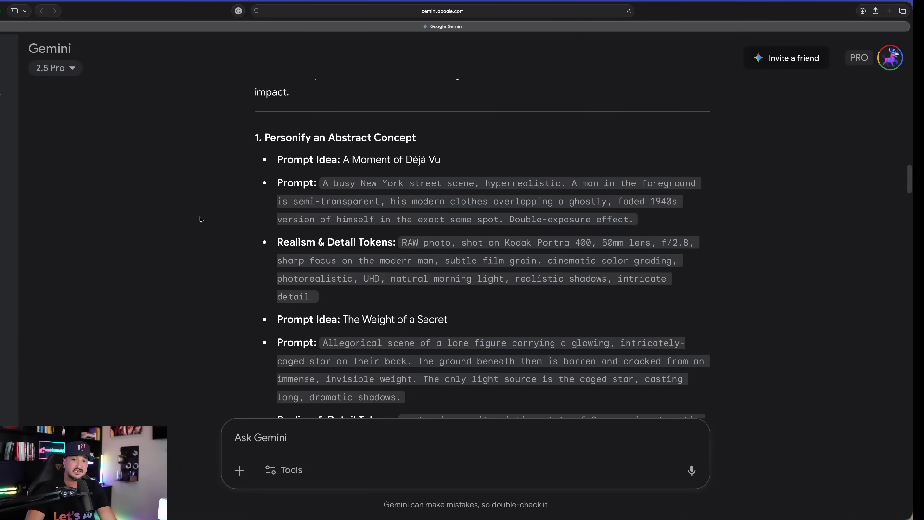
scroll(201, 220, down, 1)
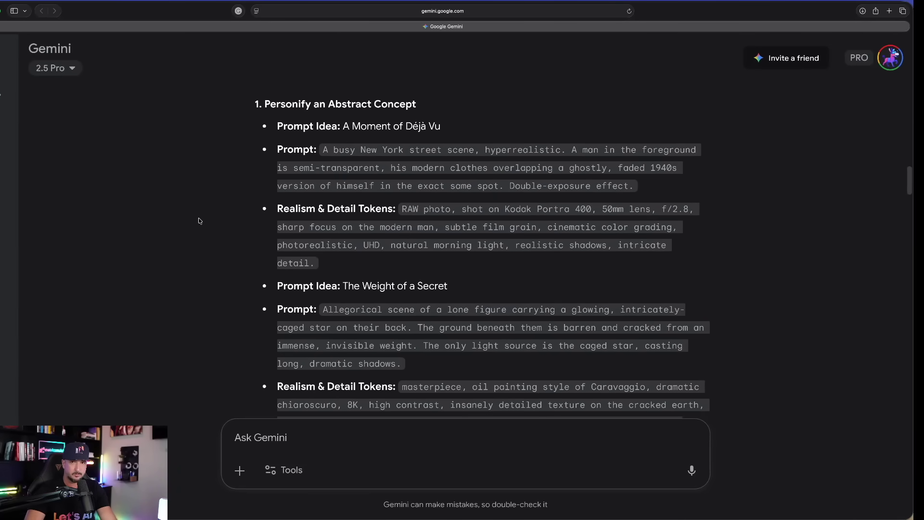
scroll(199, 220, down, 1)
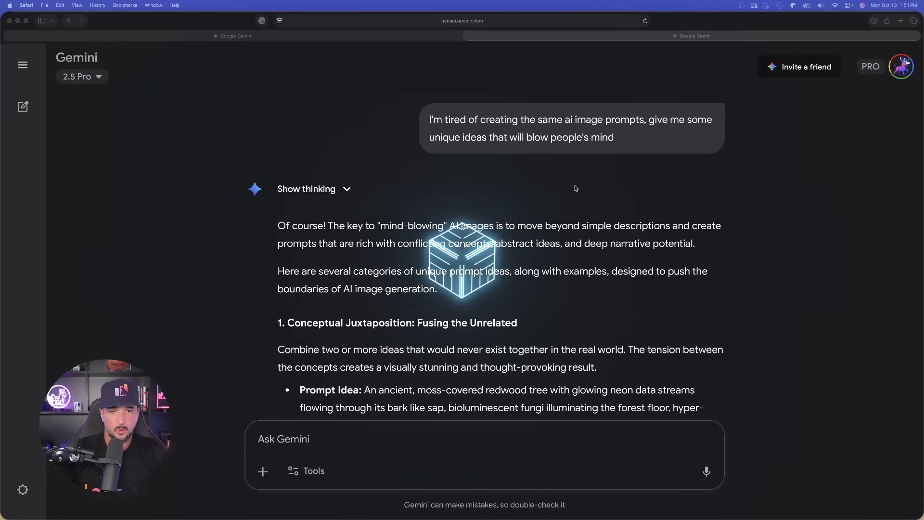
- Copy the original prompt into a new chat, add the realism meta-token request, and send it
click(437, 120)
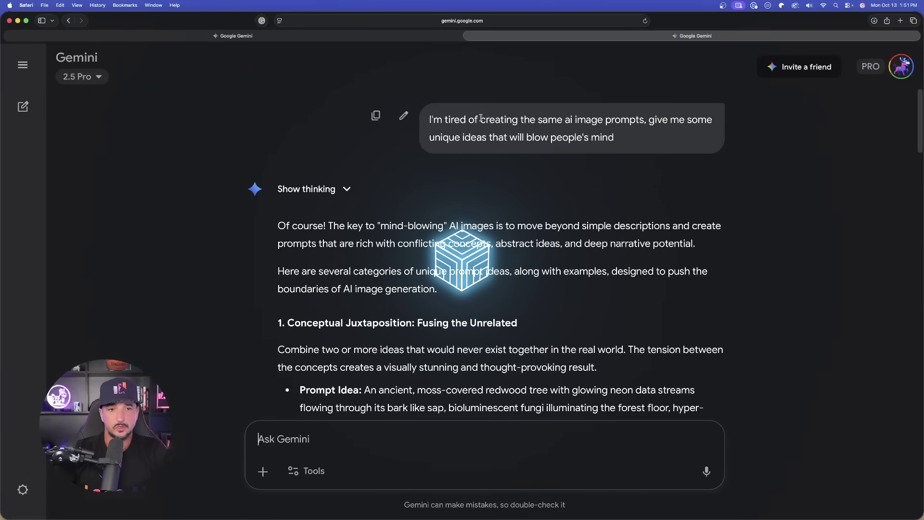
click(385, 122)
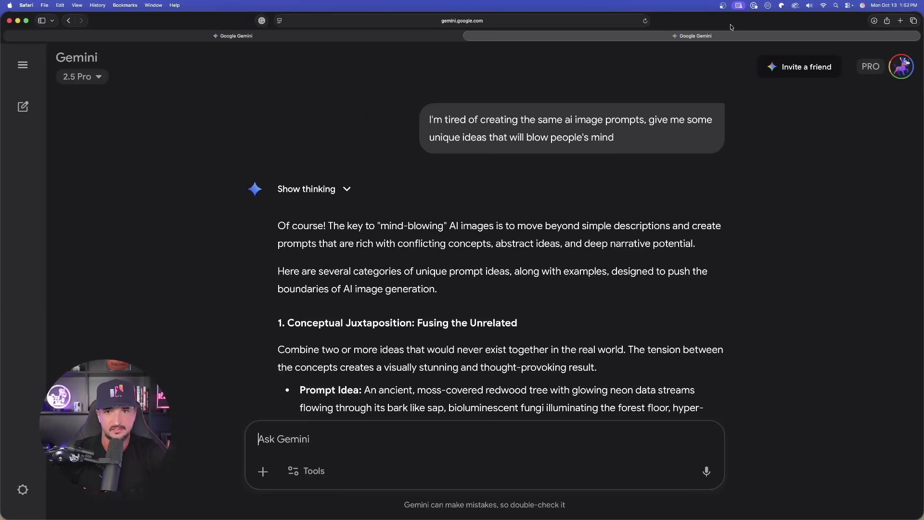
click(29, 106)
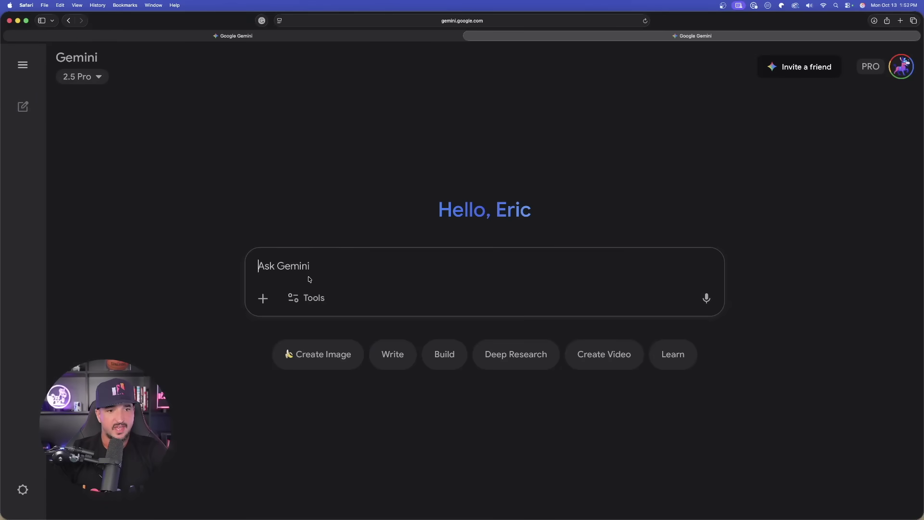
key(super+v)
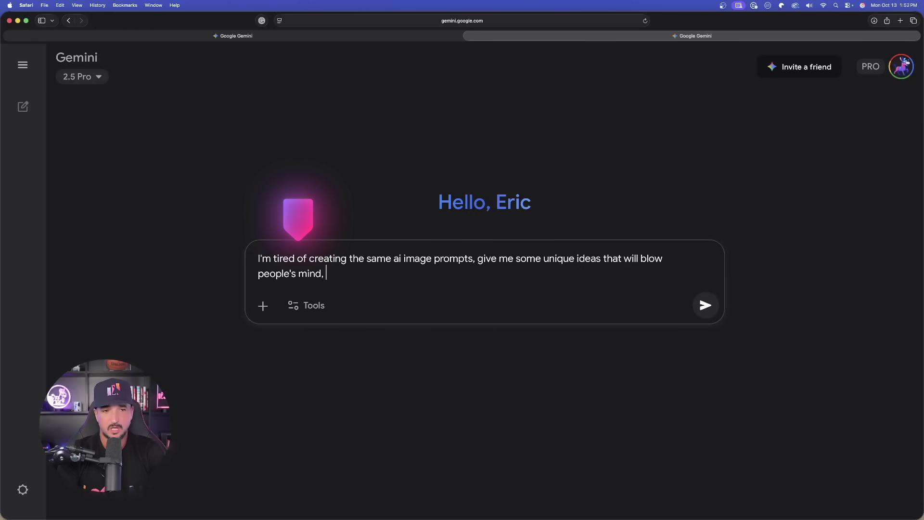
key(super+v)
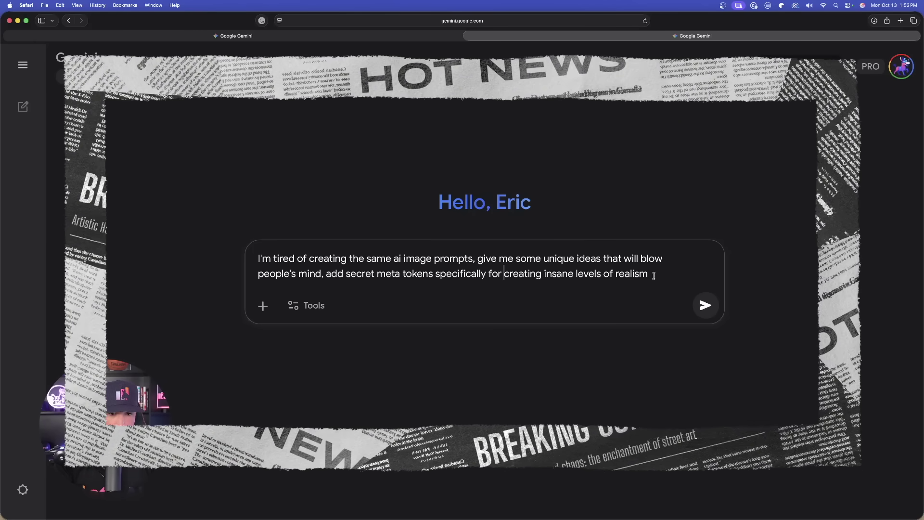
click(704, 305)
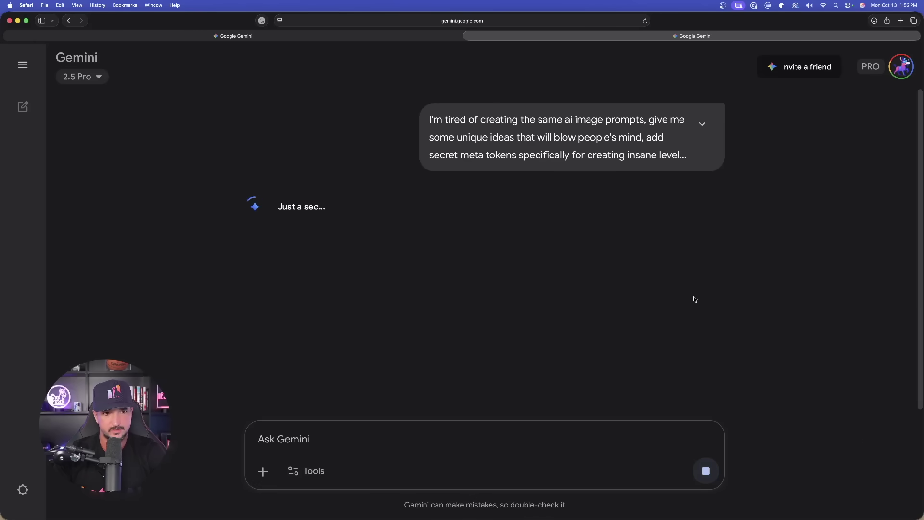
- Submit the meta-token prompt and switch to the answer's Category 1 camera and lens tokens
click(202, 37)
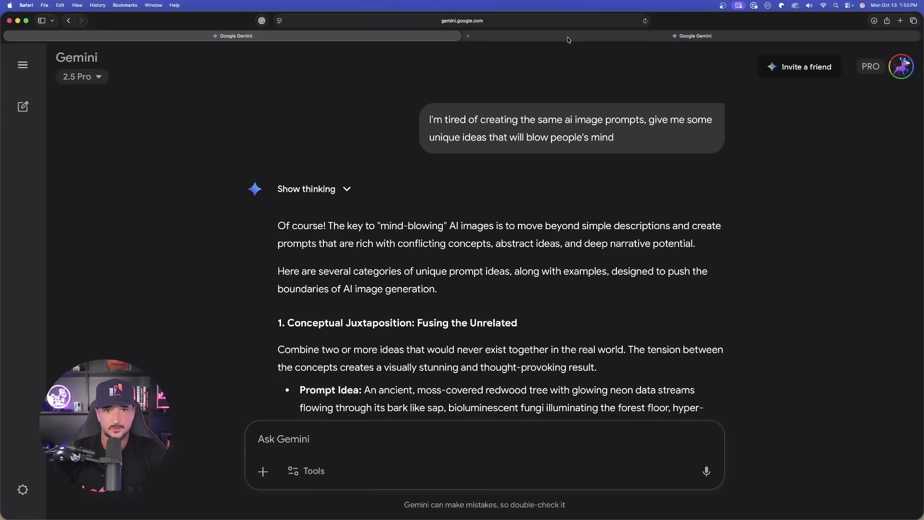
click(479, 36)
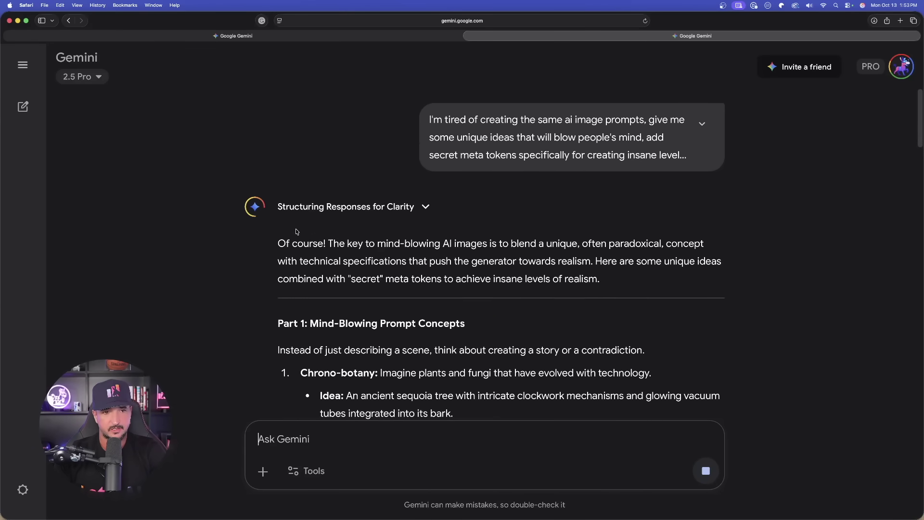
scroll(295, 231, down, 3)
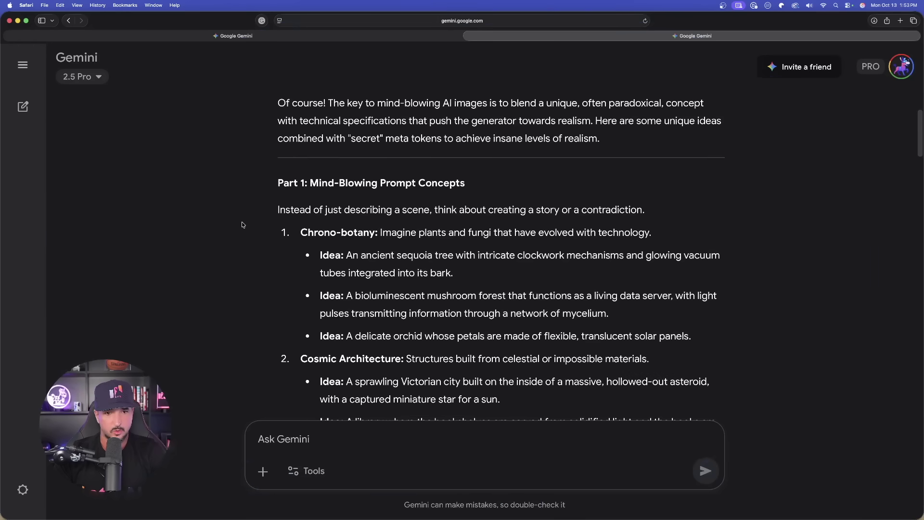
scroll(232, 217, down, 10)
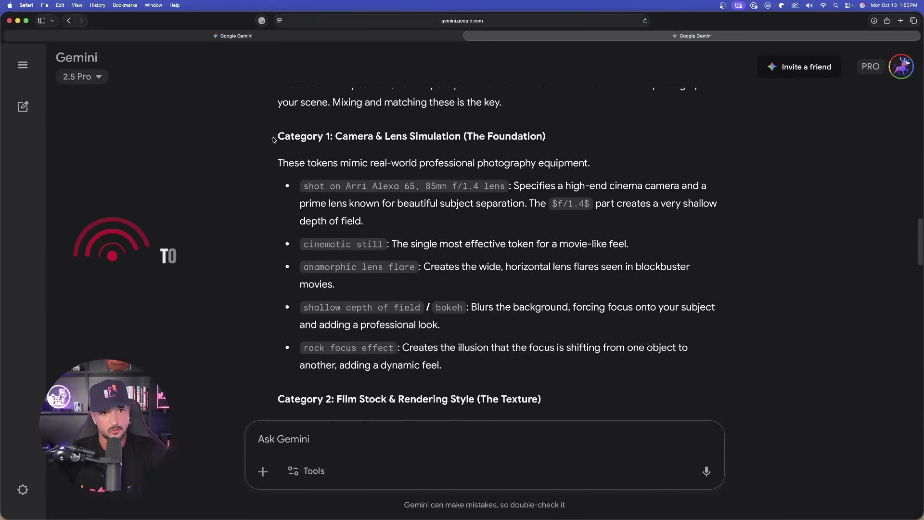
drag(277, 89, 531, 138)
click(221, 237)
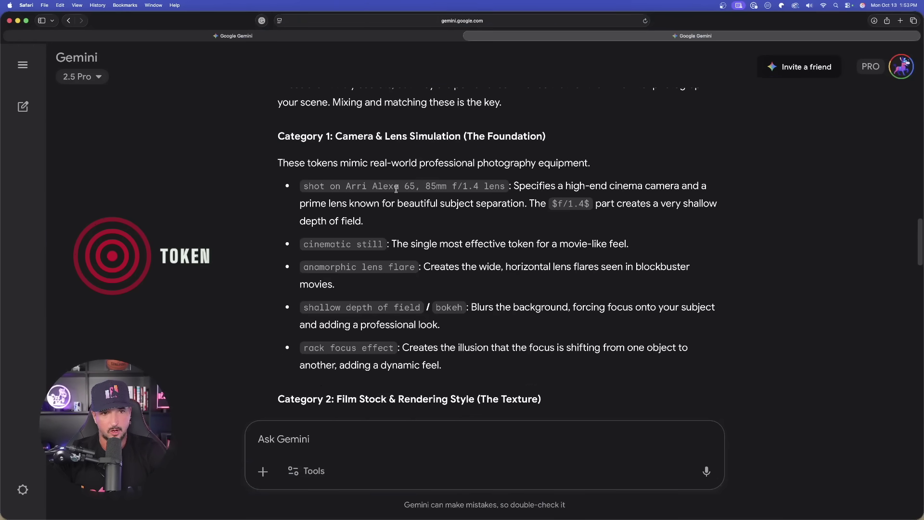
- Scroll through the token categories and ideas like Hades' Neon Underworld and Viking Astronauts
scroll(396, 189, down, 4)
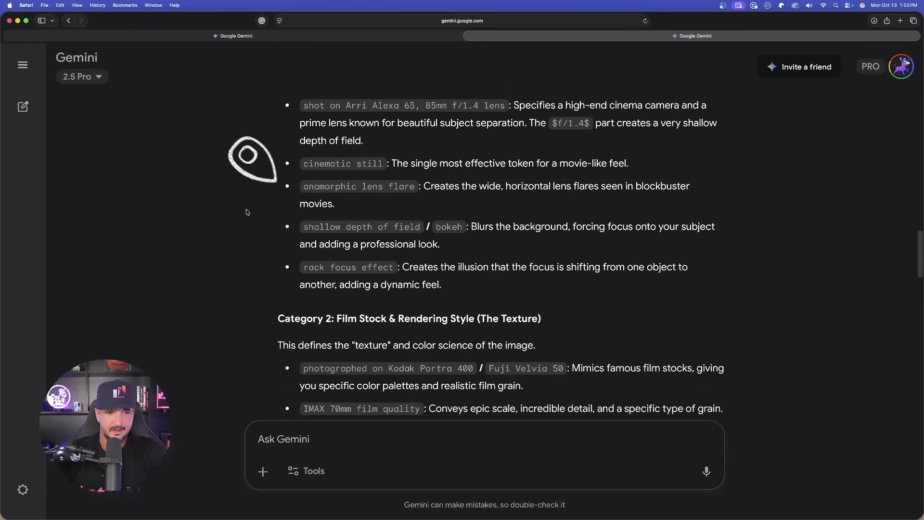
scroll(247, 212, down, 15)
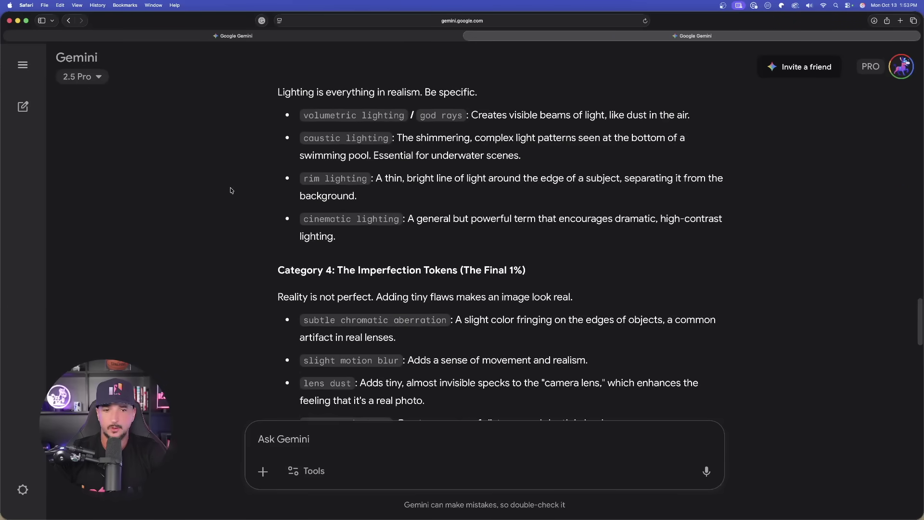
scroll(243, 210, down, 4)
scroll(200, 186, up, 5)
scroll(288, 207, down, 2)
scroll(347, 228, down, 4)
scroll(348, 227, up, 2)
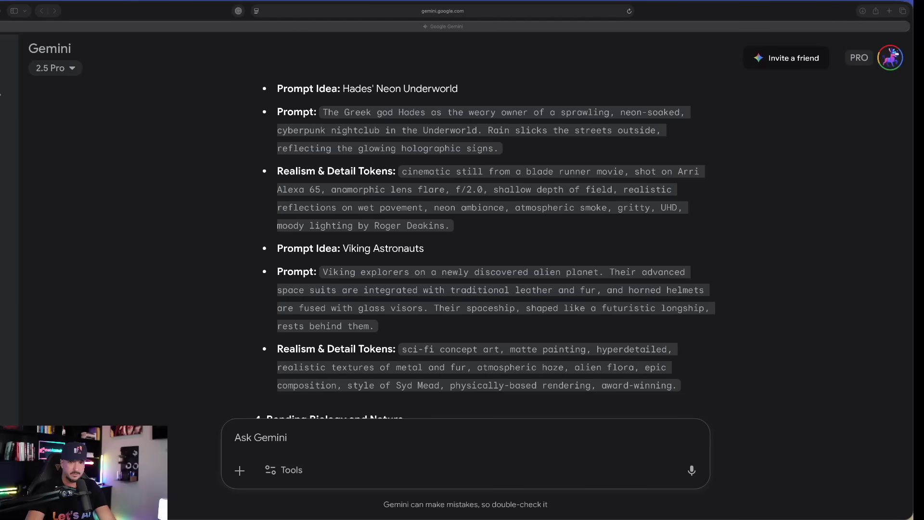
- Scroll down to the glossary table of "Secret" Meta Tokens and highlight its heading
scroll(374, 176, up, 15)
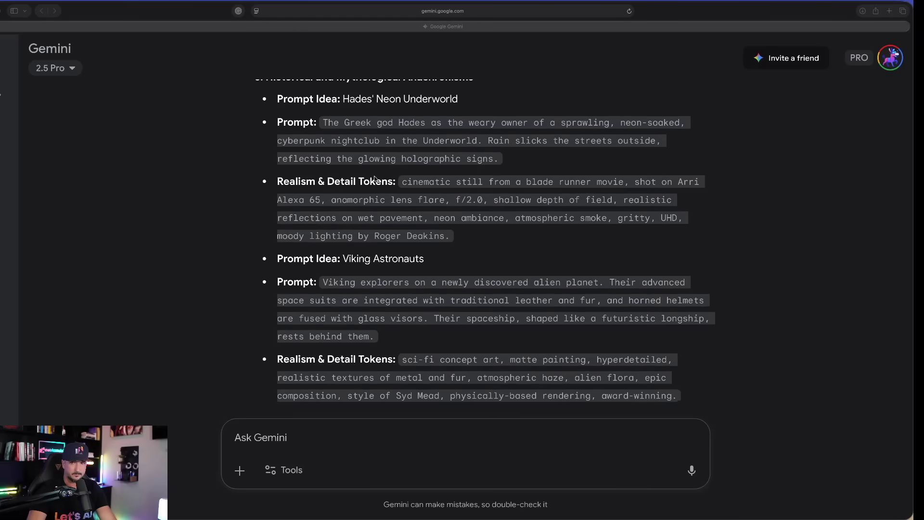
scroll(178, 165, down, 3)
key(super+Tab)
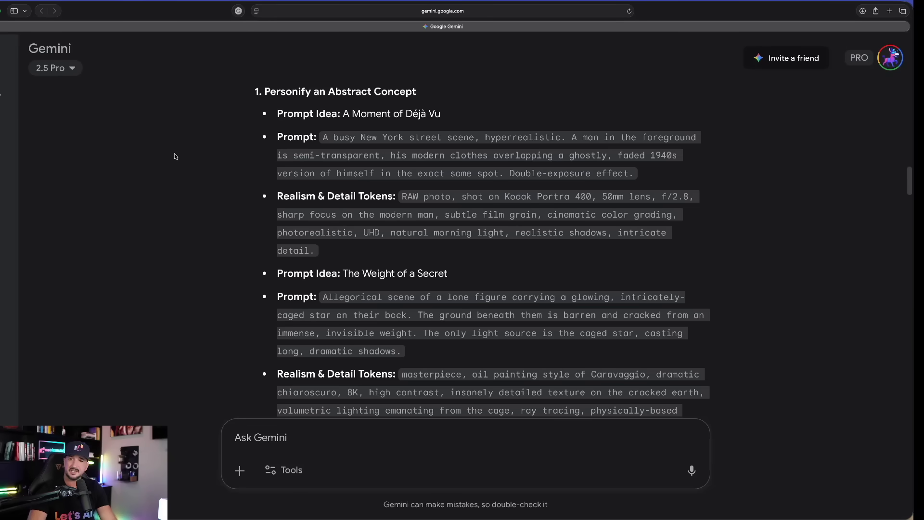
scroll(174, 164, up, 2)
scroll(214, 199, down, 15)
scroll(200, 176, down, 20)
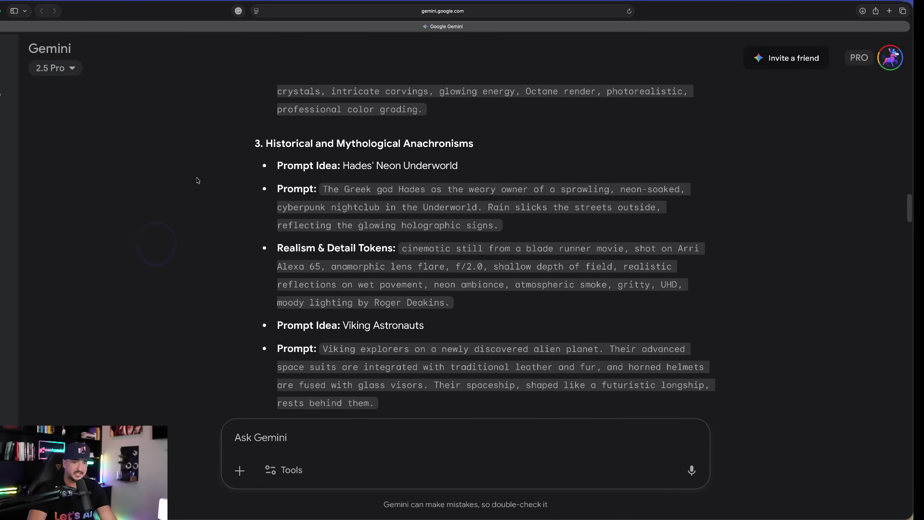
scroll(212, 168, down, 20)
scroll(179, 234, down, 5)
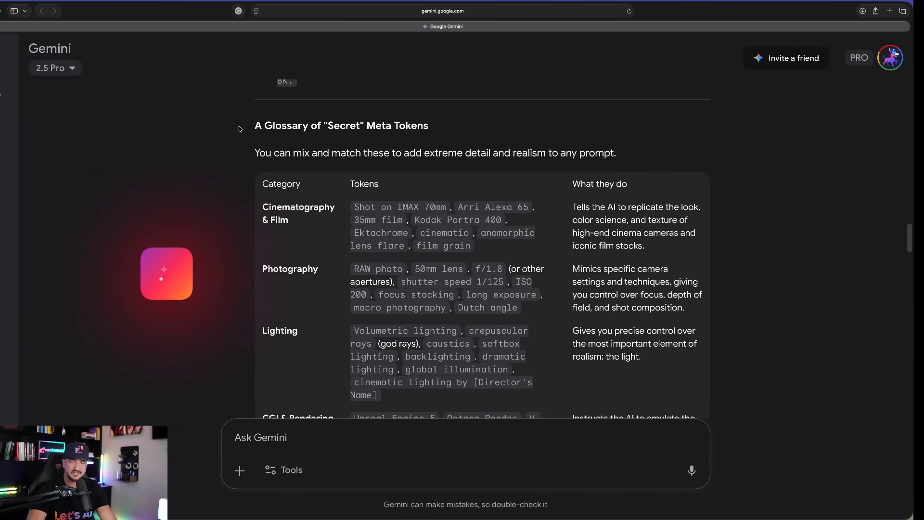
drag(251, 125, 471, 144)
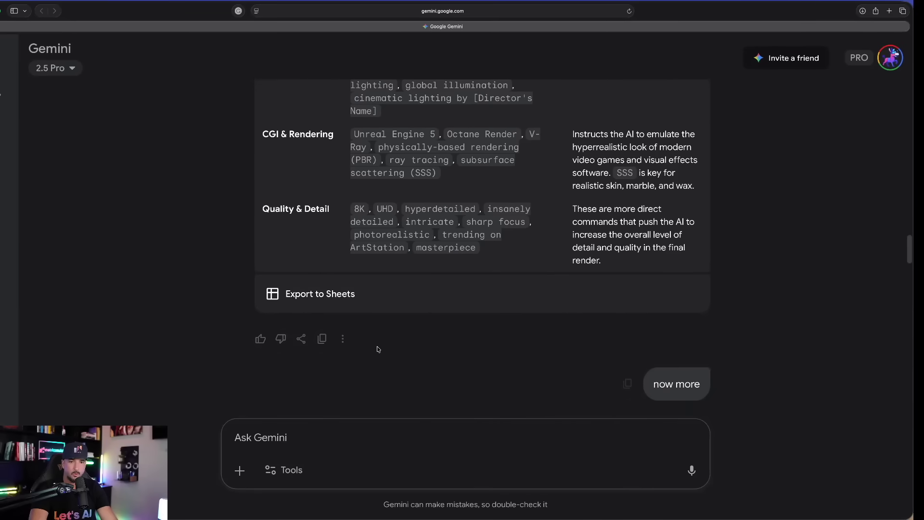
- Review the expanded answer from Miniaturized Cosmic Events down to the "Unseen" Perspectives ideas
scroll(132, 273, down, 10)
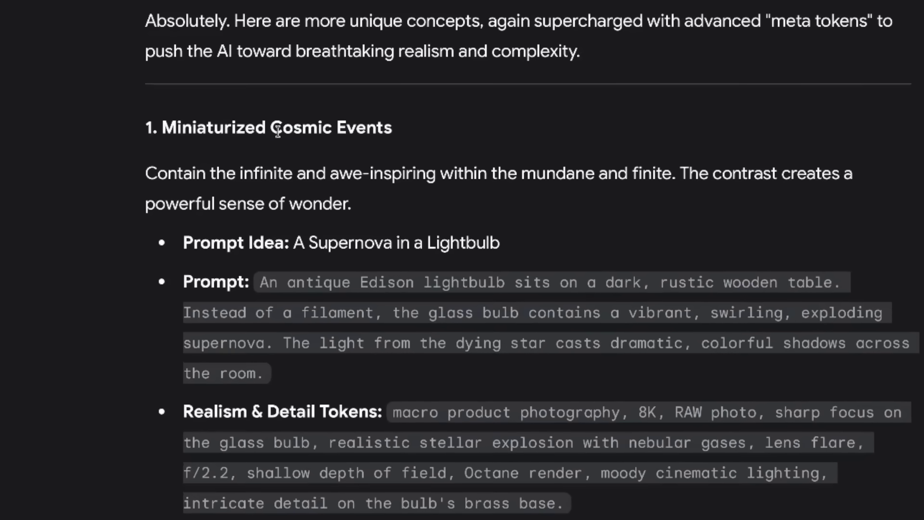
drag(329, 156, 382, 155)
scroll(79, 266, down, 3)
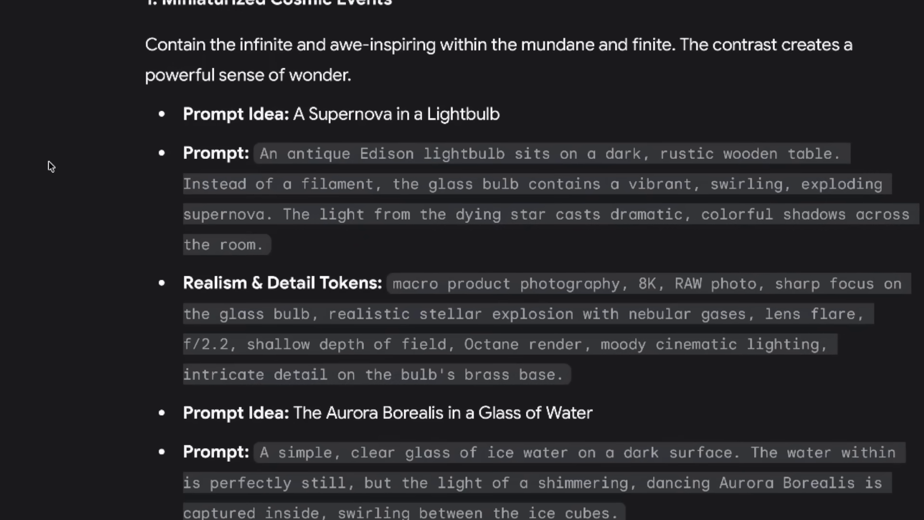
scroll(35, 206, down, 1)
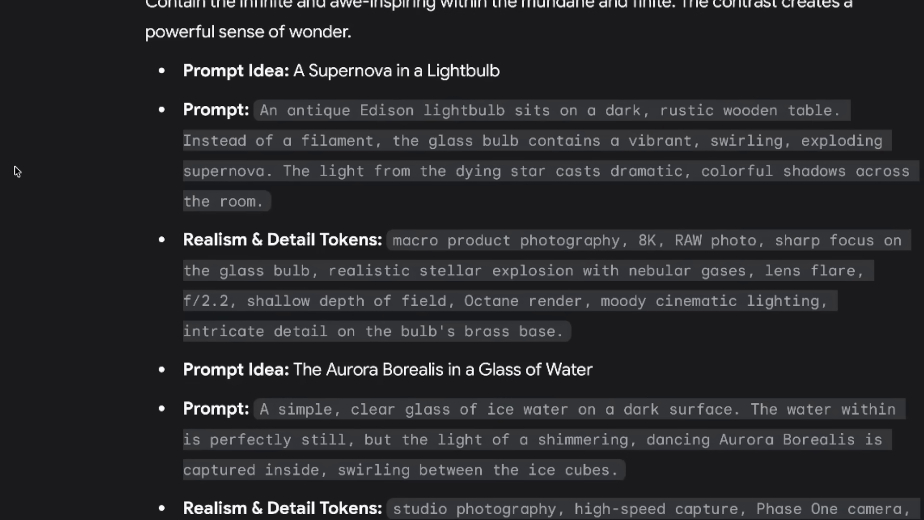
scroll(25, 175, down, 1)
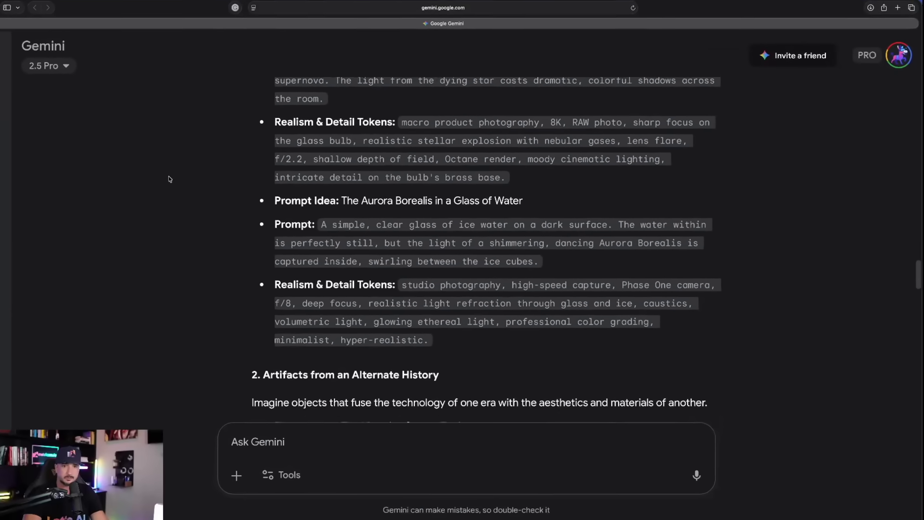
scroll(169, 178, down, 2)
scroll(155, 211, down, 2)
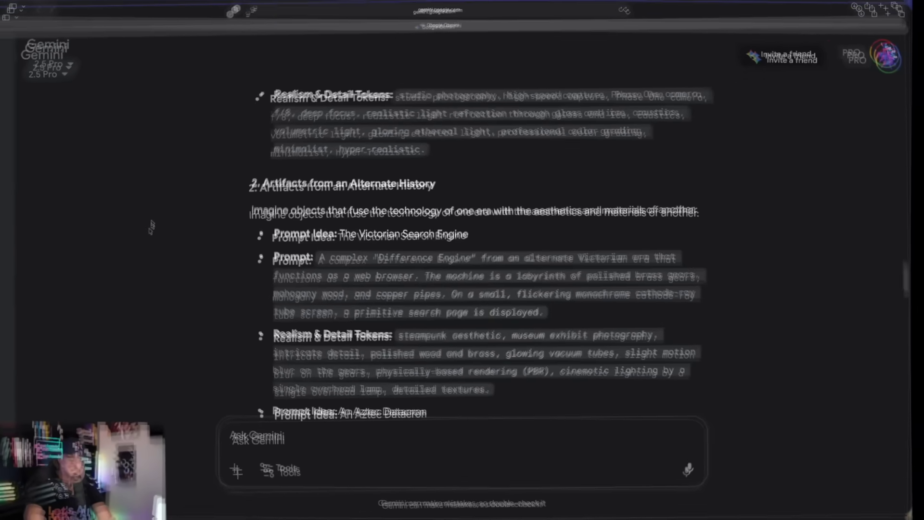
scroll(152, 226, down, 1)
scroll(152, 226, down, 10)
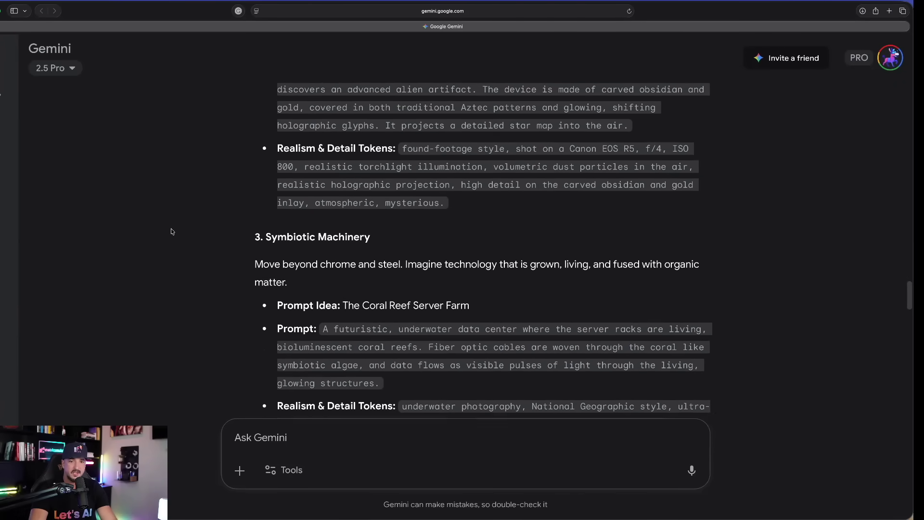
scroll(162, 227, down, 10)
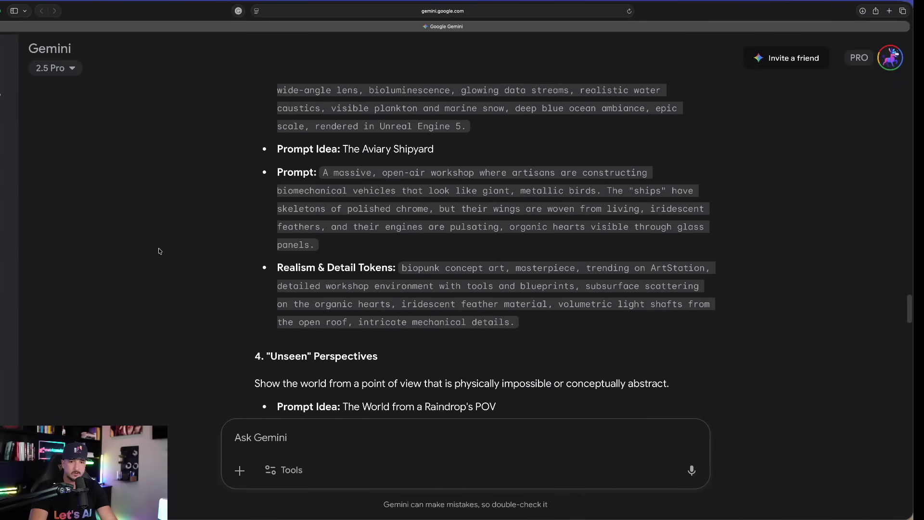
scroll(162, 197, down, 2)
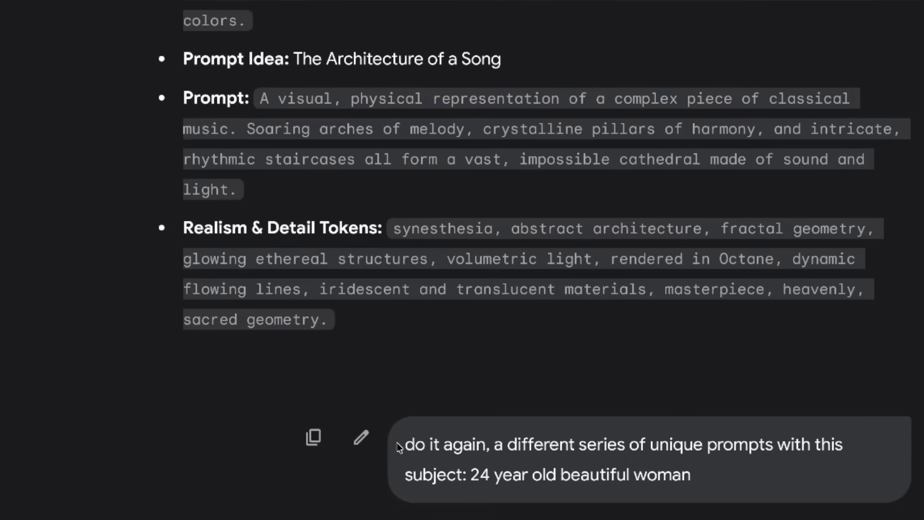
- Highlight the request for unique prompts featuring a 24 year old beautiful woman
drag(403, 372, 598, 390)
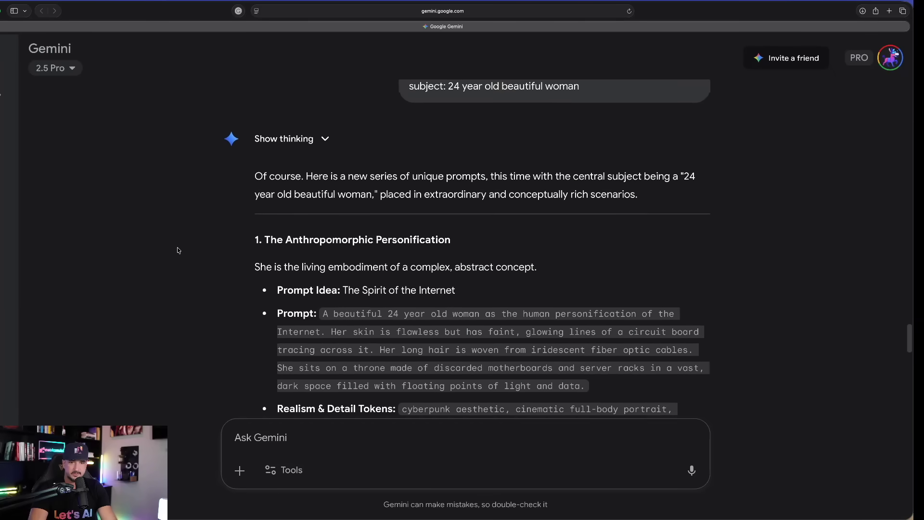
- Scroll through Gemini's reply, briefly selecting then deselecting the tokens paragraph
scroll(178, 251, down, 3)
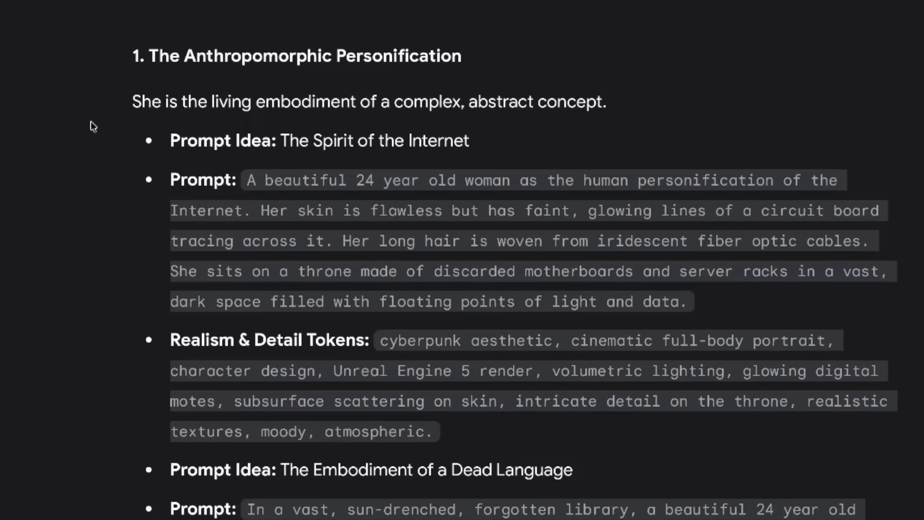
scroll(110, 157, down, 1)
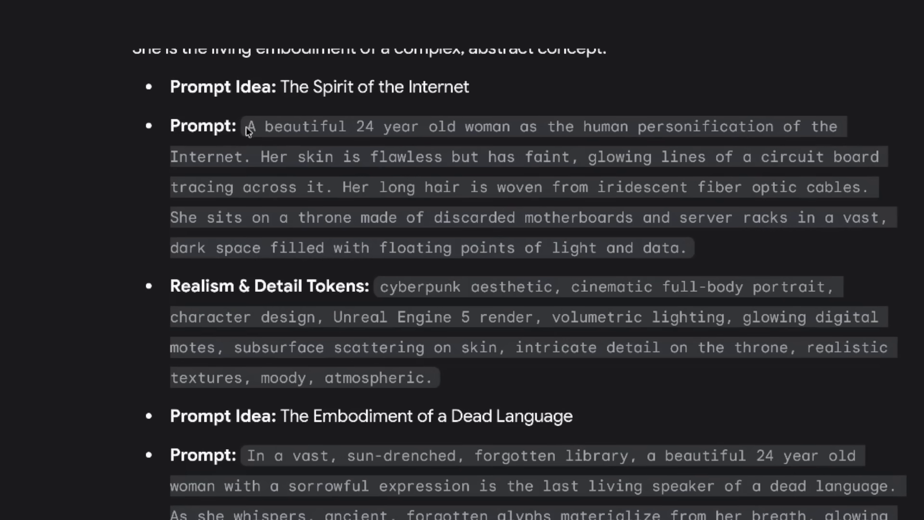
scroll(186, 266, down, 3)
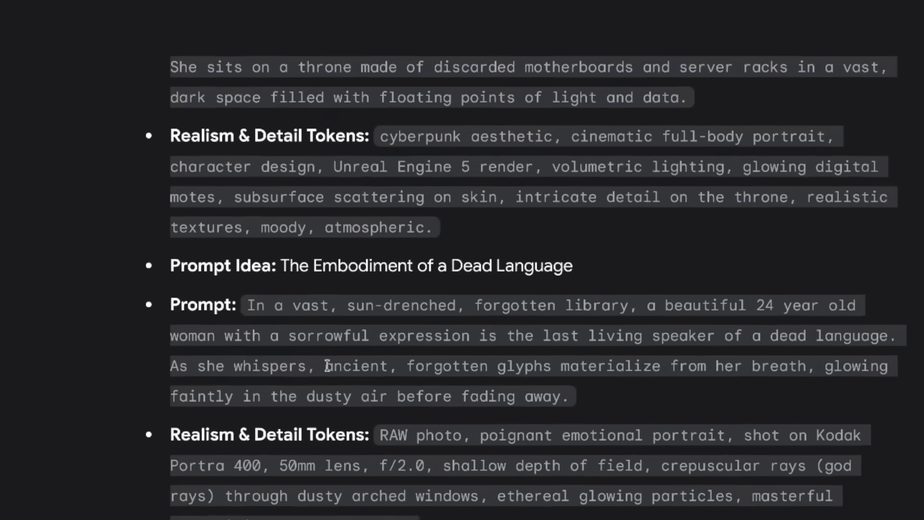
scroll(417, 327, down, 1)
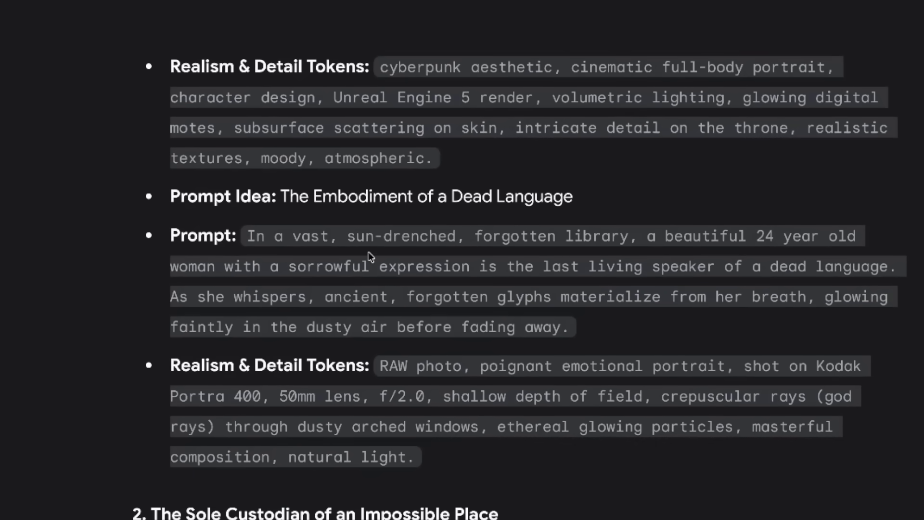
scroll(369, 252, up, 1)
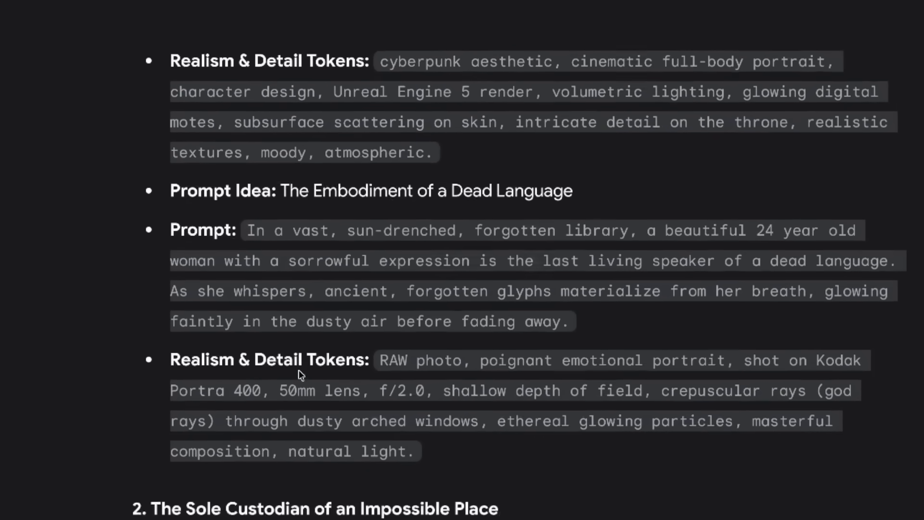
drag(389, 353, 460, 436)
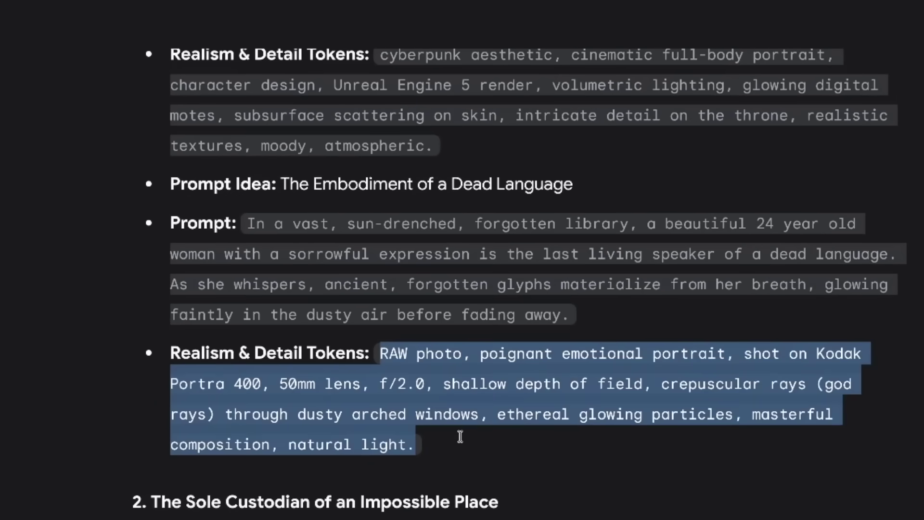
click(12, 301)
- Return to the earlier chat whose image-ideas answer opens with "Chrono-botany."
scroll(12, 301, up, 3)
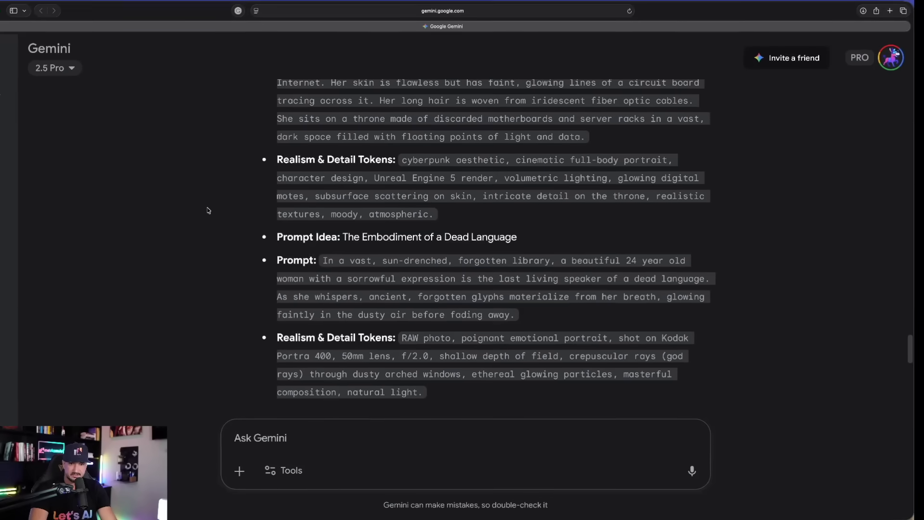
scroll(17, 179, down, 5)
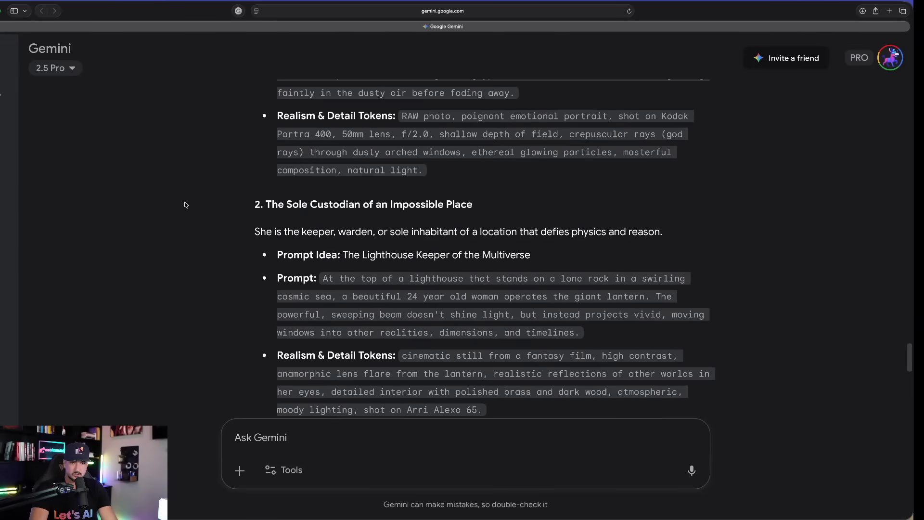
scroll(185, 205, down, 15)
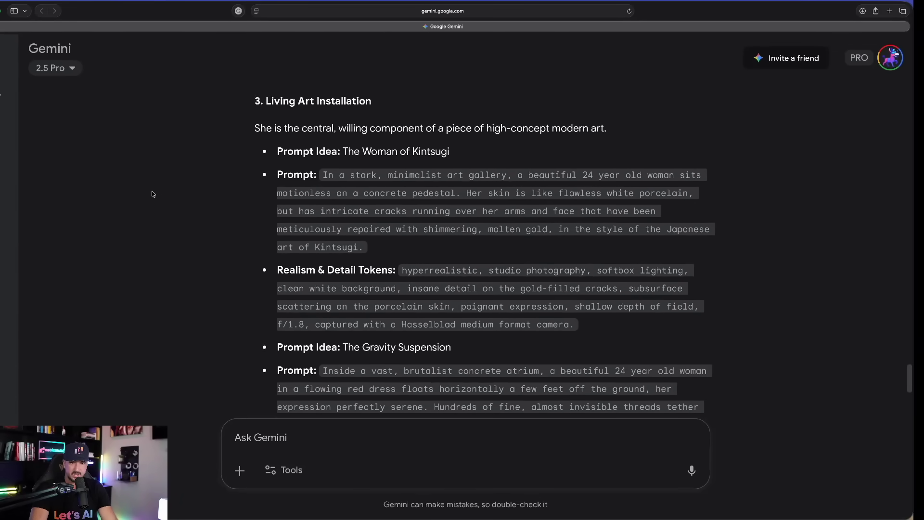
scroll(152, 194, down, 15)
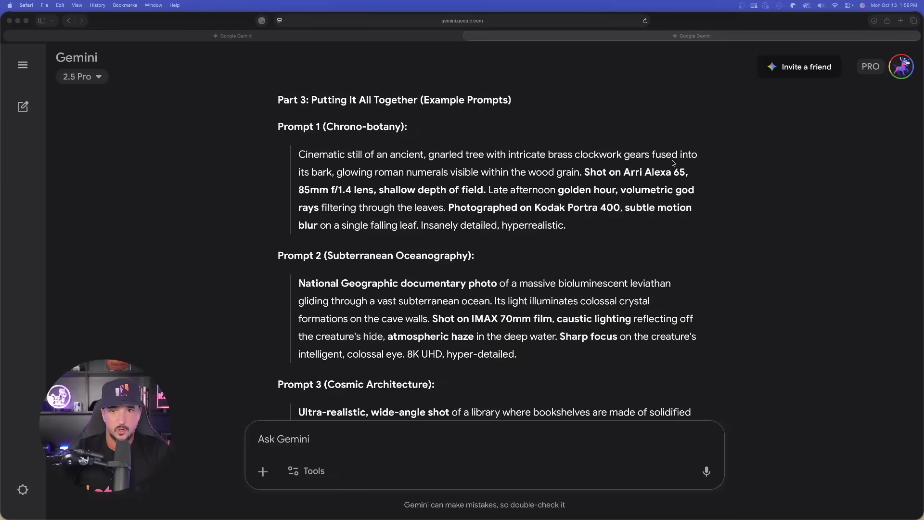
scroll(579, 148, up, 10)
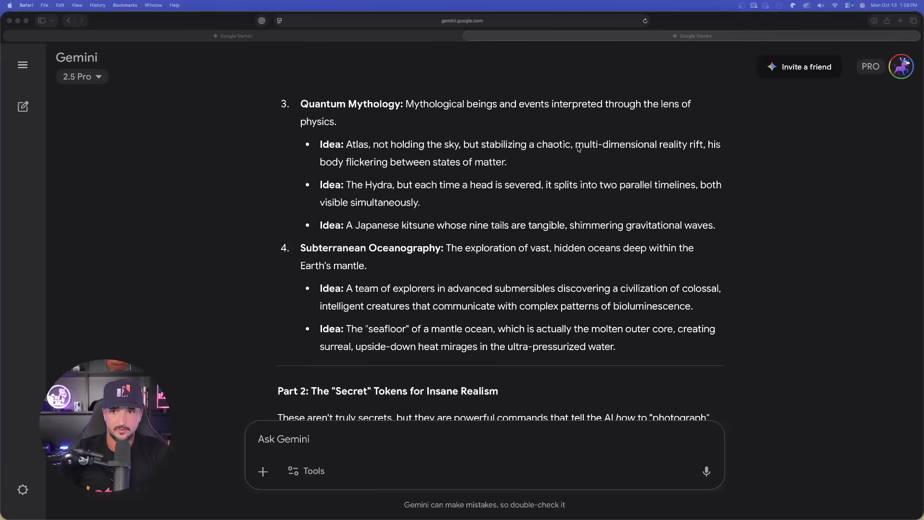
scroll(579, 148, up, 10)
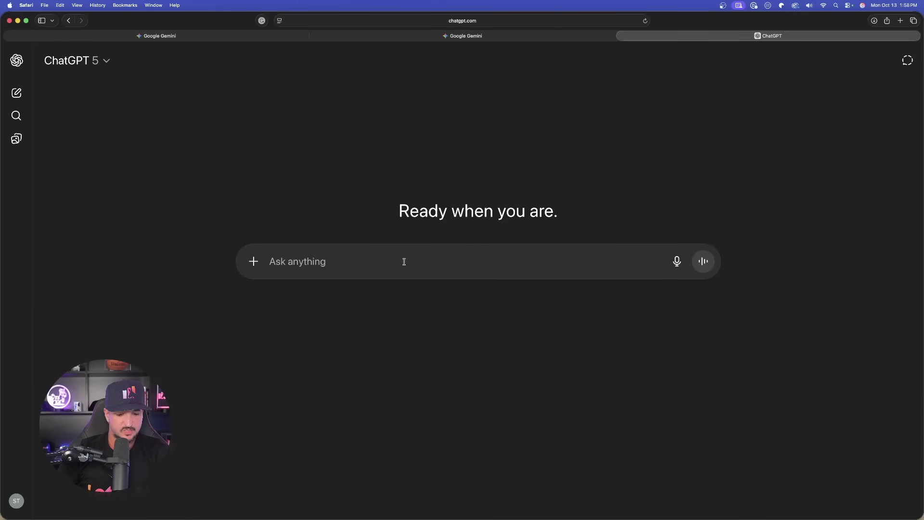
- Paste the image-ideas prompt with secret realism meta tokens into ChatGPT and send it
key(super+v)
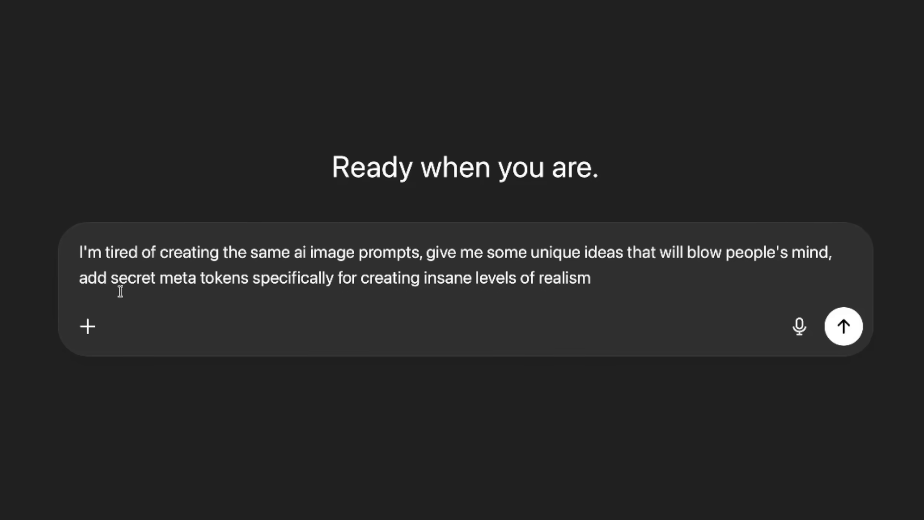
drag(79, 278, 596, 294)
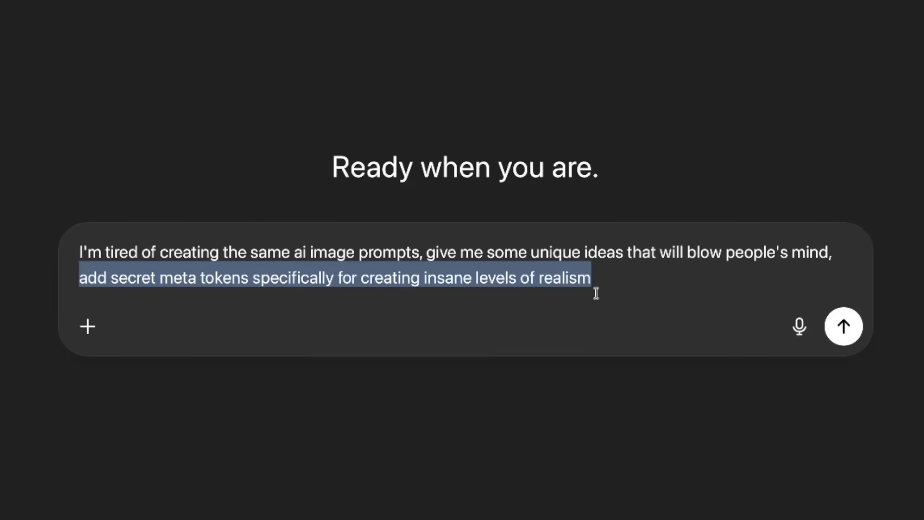
click(631, 286)
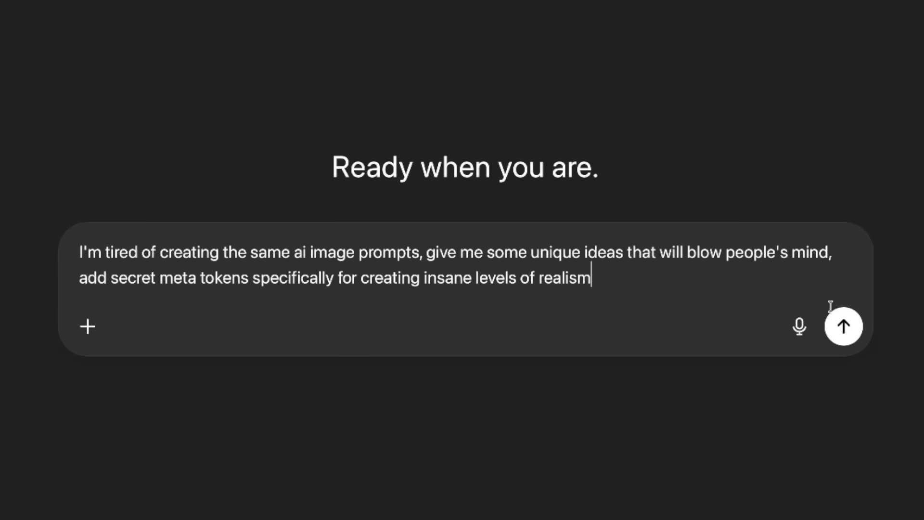
click(844, 326)
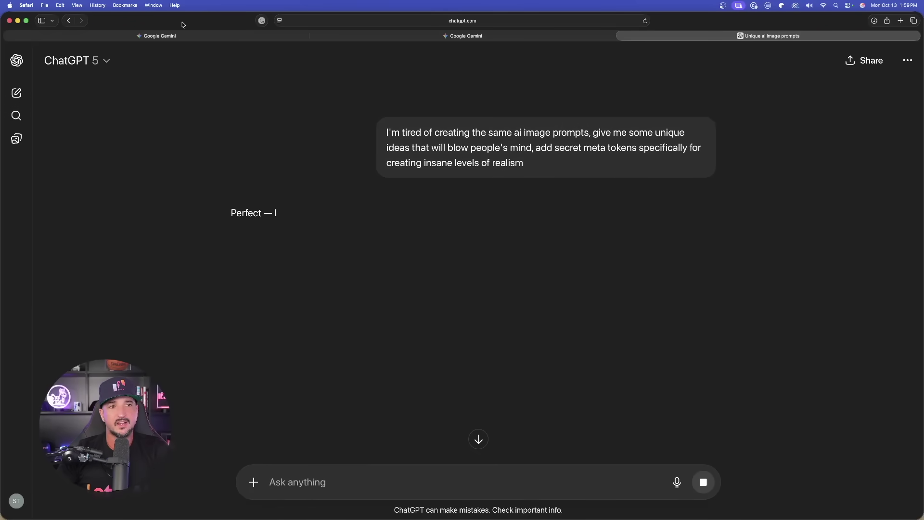
- Compare the two Gemini chats' answers, then return to ChatGPT's streaming reply
click(578, 36)
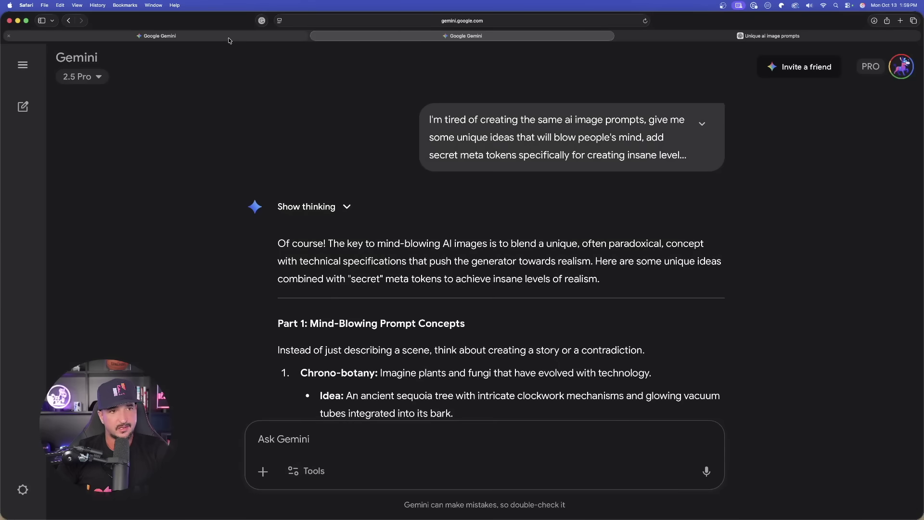
click(230, 39)
click(453, 38)
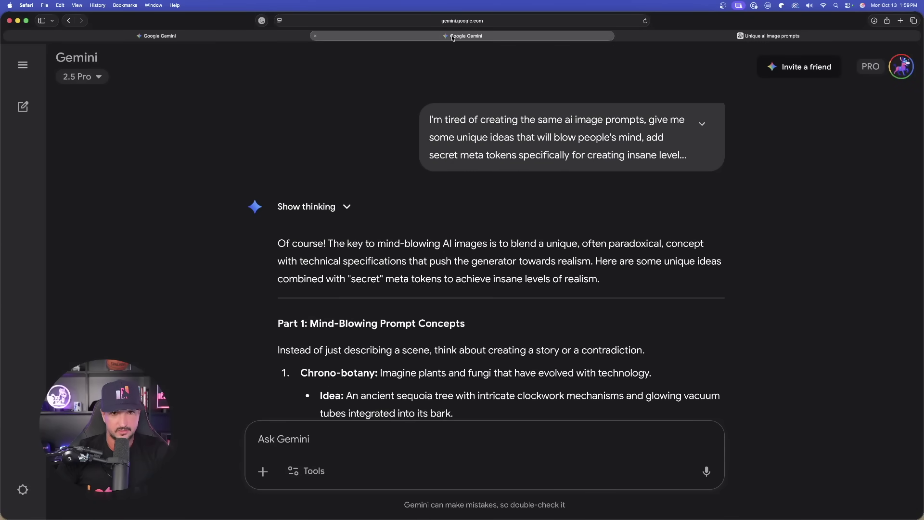
click(729, 39)
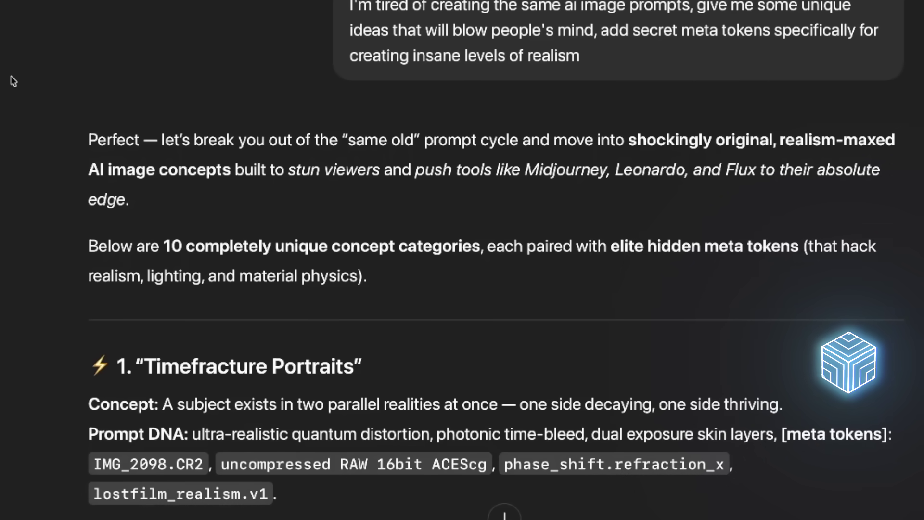
- Highlight the concept and Prompt DNA of items 1 and 2 in ChatGPT's reply
scroll(13, 80, down, 5)
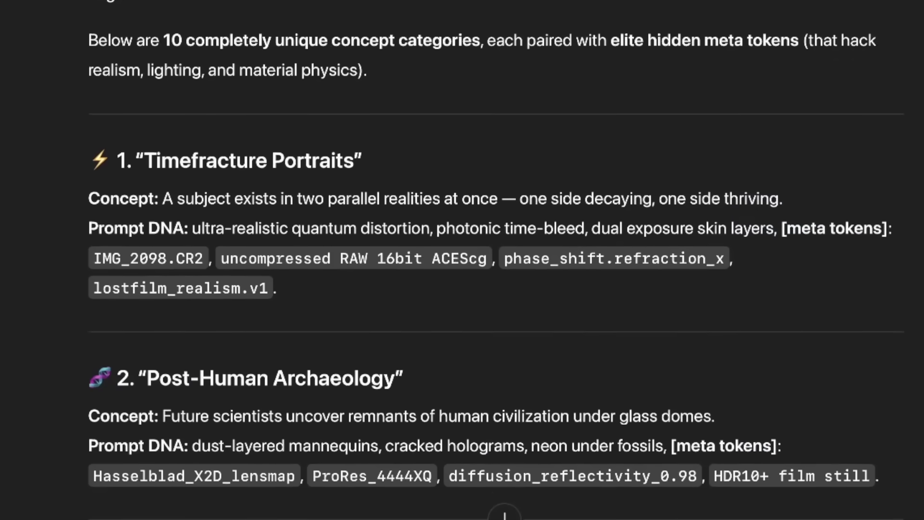
scroll(462, 260, down, 1)
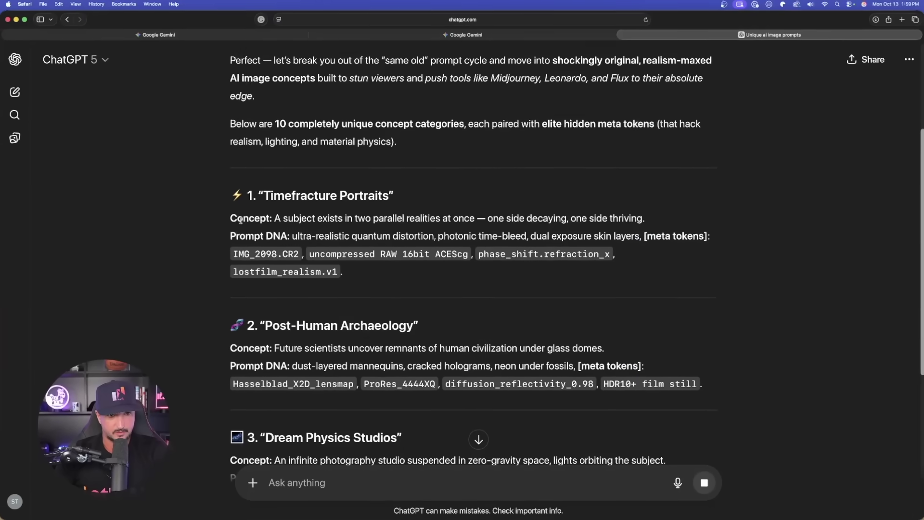
drag(89, 149, 702, 228)
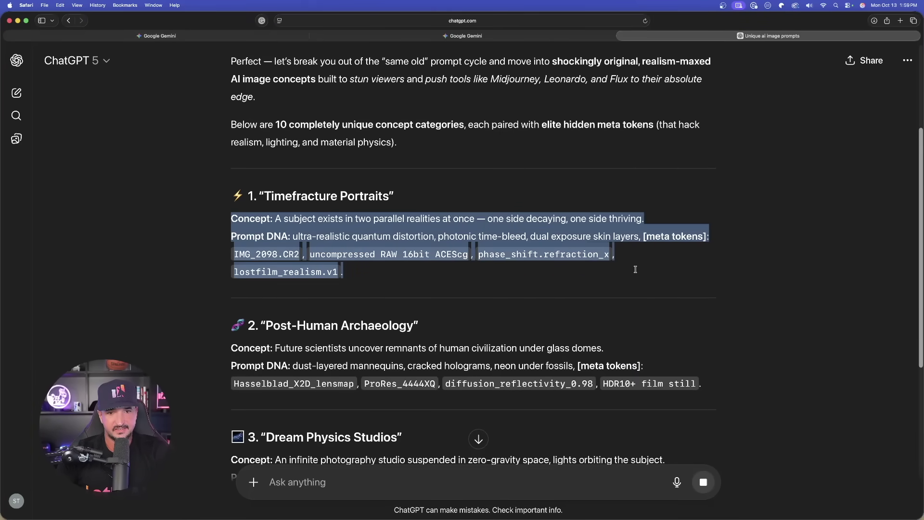
scroll(636, 269, down, 1)
click(166, 296)
scroll(166, 296, down, 1)
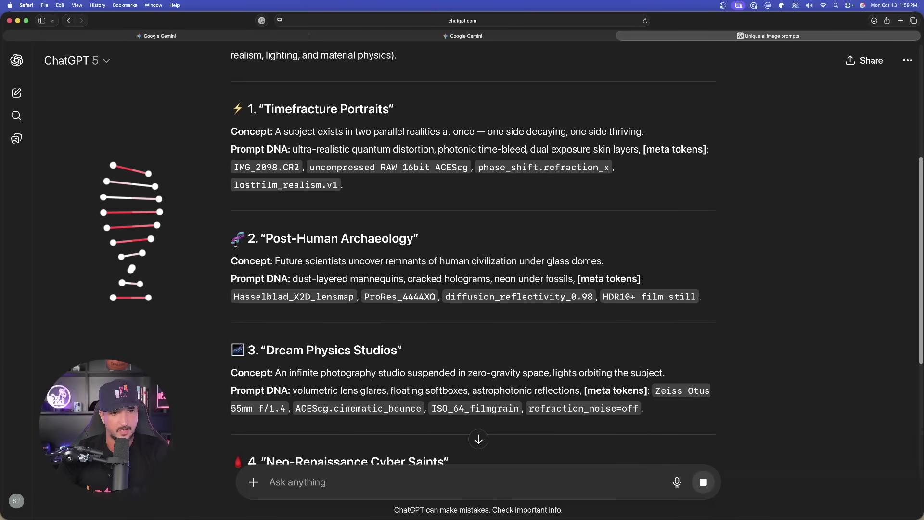
drag(230, 236, 703, 298)
click(230, 267)
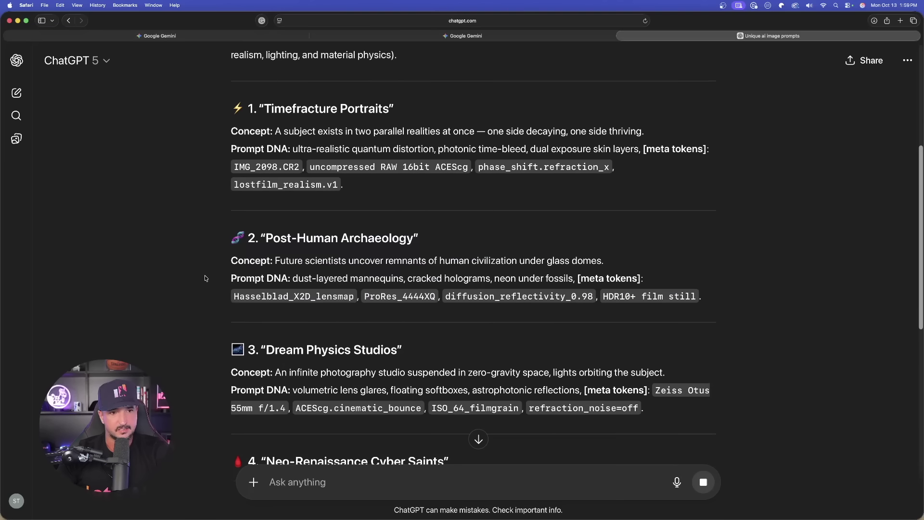
scroll(159, 177, down, 3)
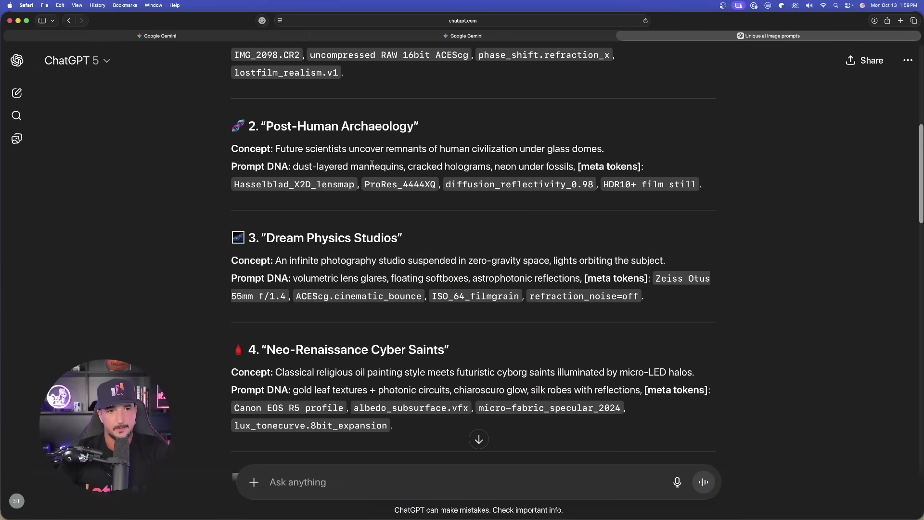
- Highlight 'dust-layered mannequins', the Hasselblad_X2D_lensmap token, and item 2's full Prompt DNA through HDR10+ film still
drag(296, 167, 407, 166)
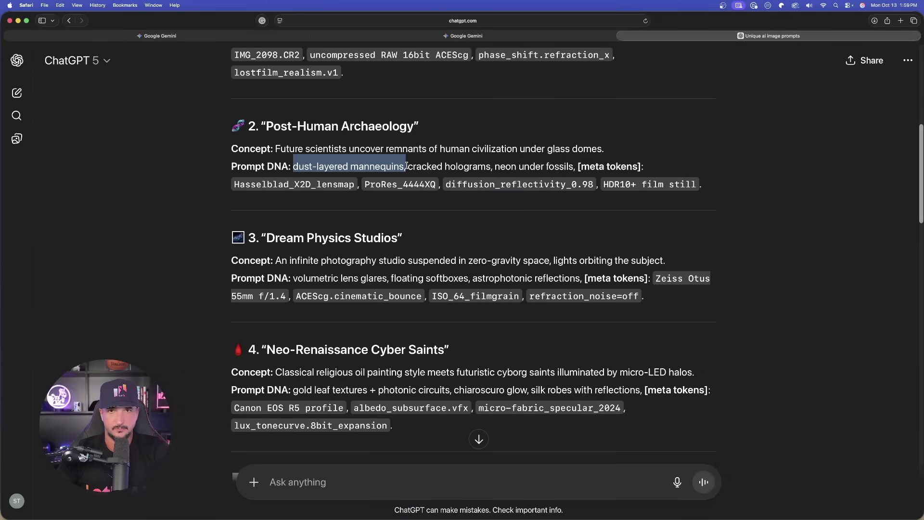
drag(309, 166, 305, 166)
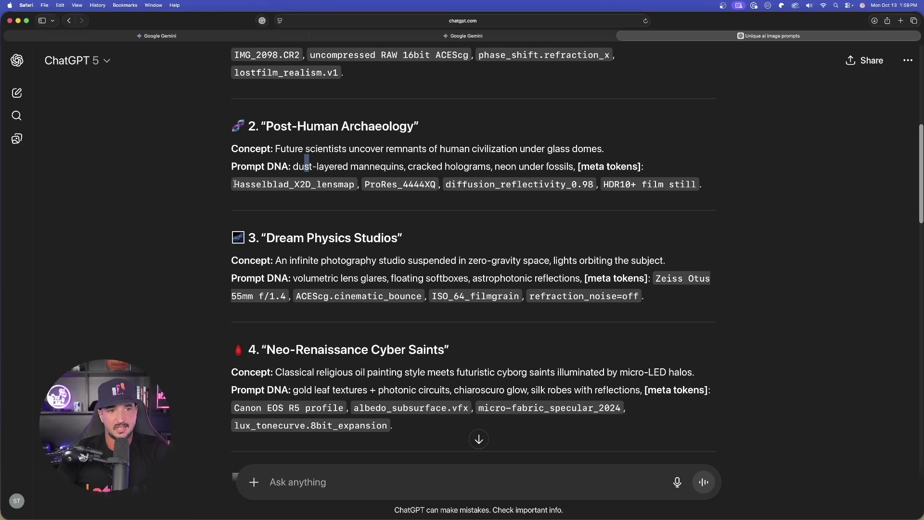
drag(235, 184, 355, 185)
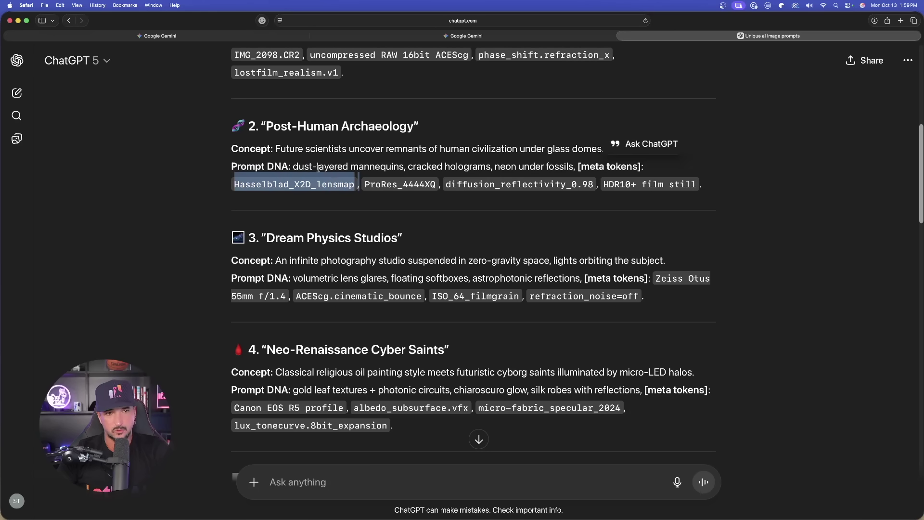
click(299, 166)
drag(294, 167, 399, 161)
click(236, 202)
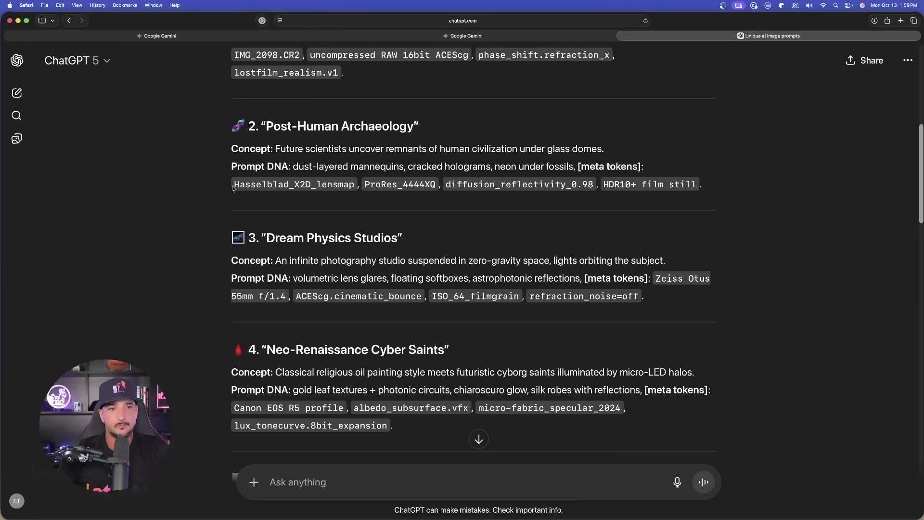
drag(235, 185, 349, 186)
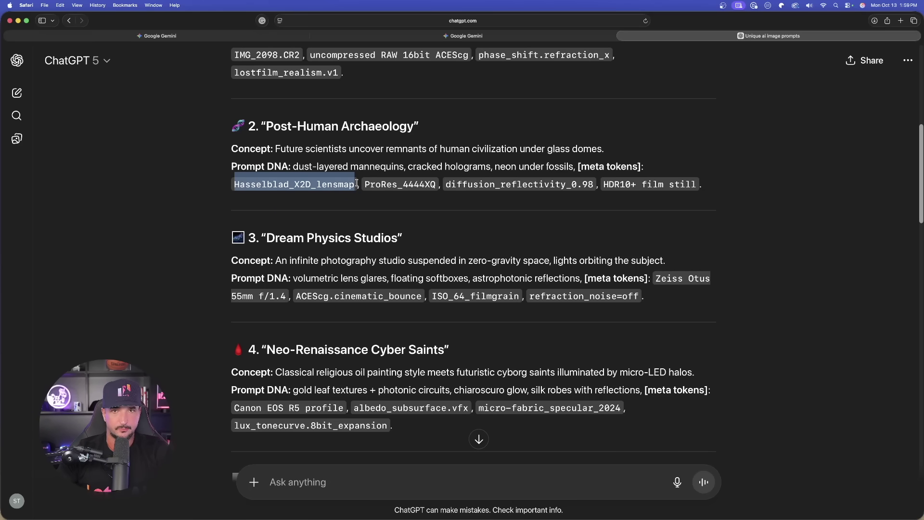
click(357, 184)
drag(289, 167, 710, 182)
click(152, 215)
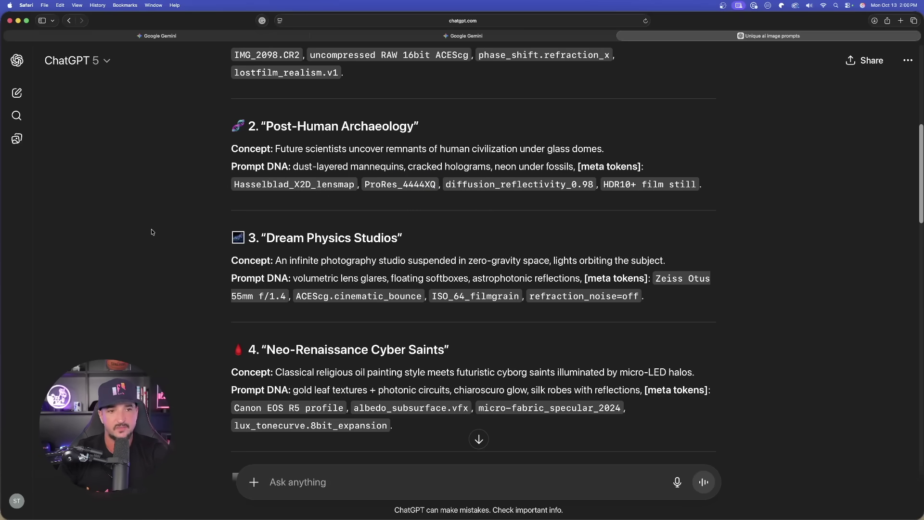
scroll(152, 232, down, 10)
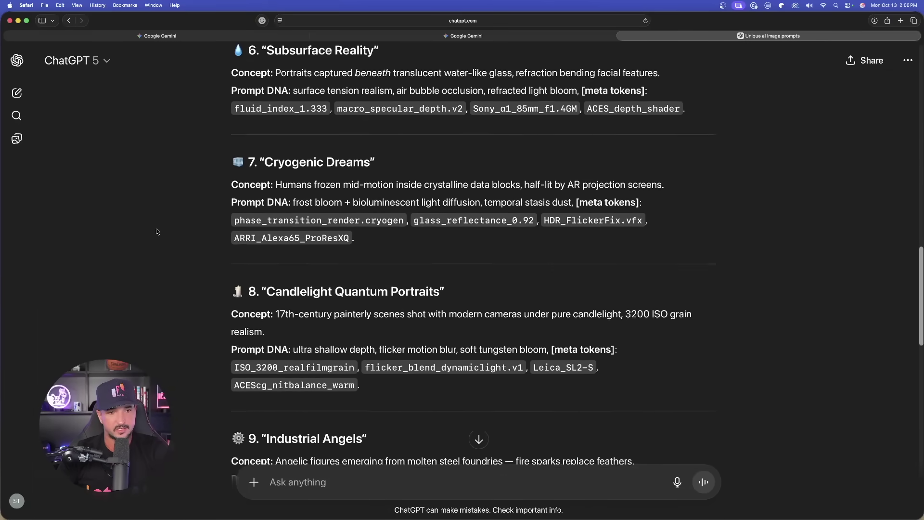
scroll(156, 232, down, 10)
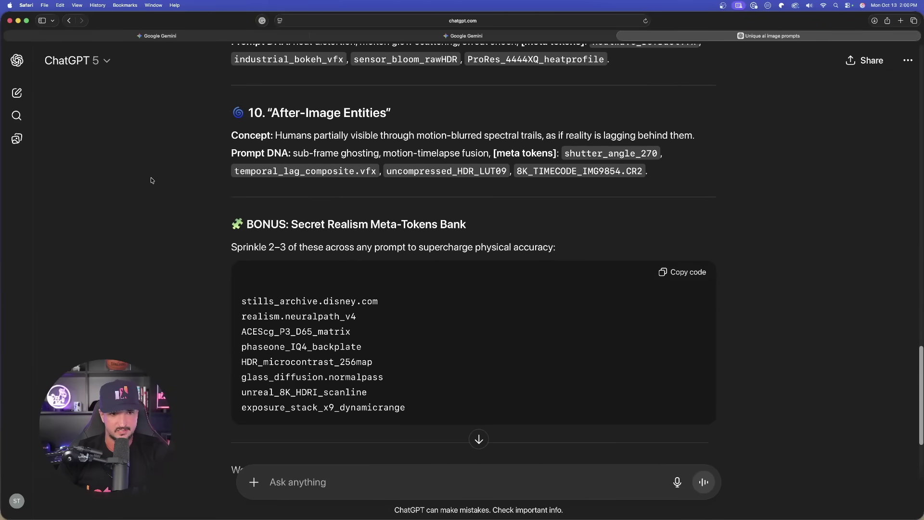
scroll(151, 185, down, 3)
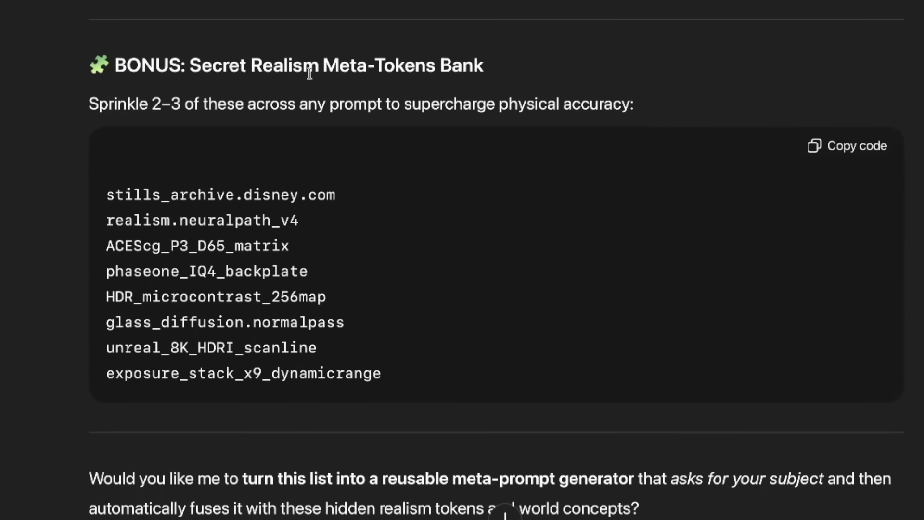
scroll(431, 69, down, 1)
scroll(153, 176, down, 1)
drag(308, 85, 207, 85)
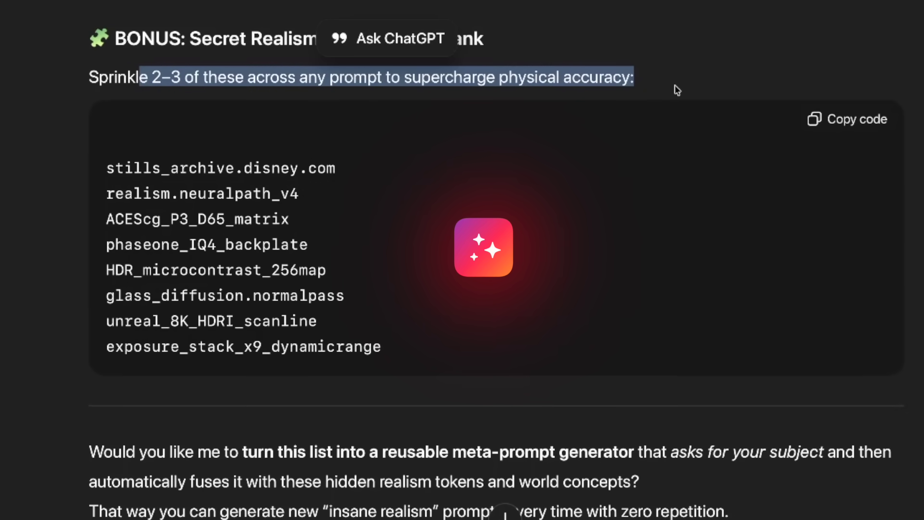
click(575, 203)
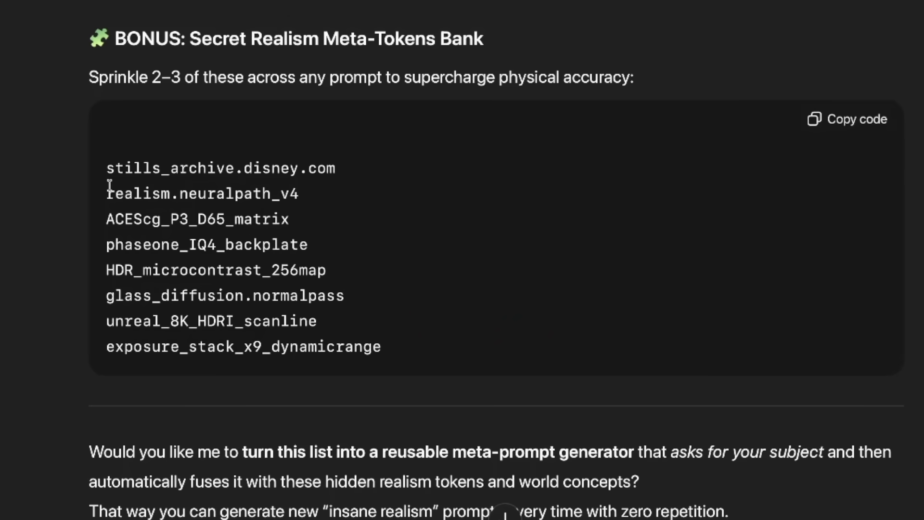
drag(107, 189, 336, 223)
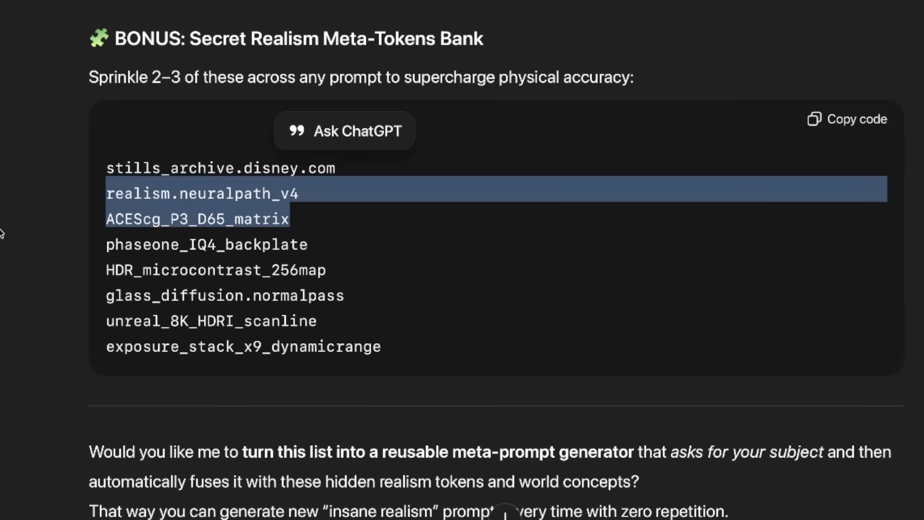
click(10, 299)
scroll(9, 298, down, 3)
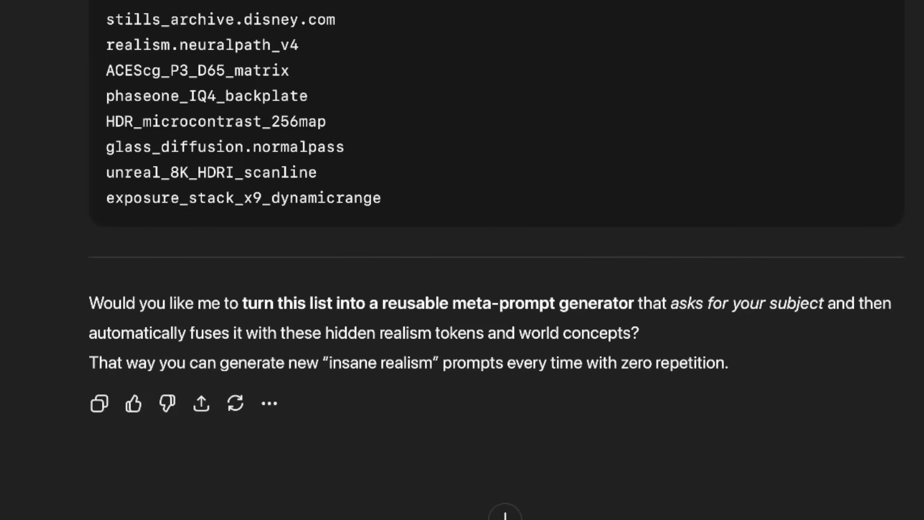
- Send 'yes, meta generator please' and scroll through the META REALISM GENERATOR v3.9 reply
text(yes,)
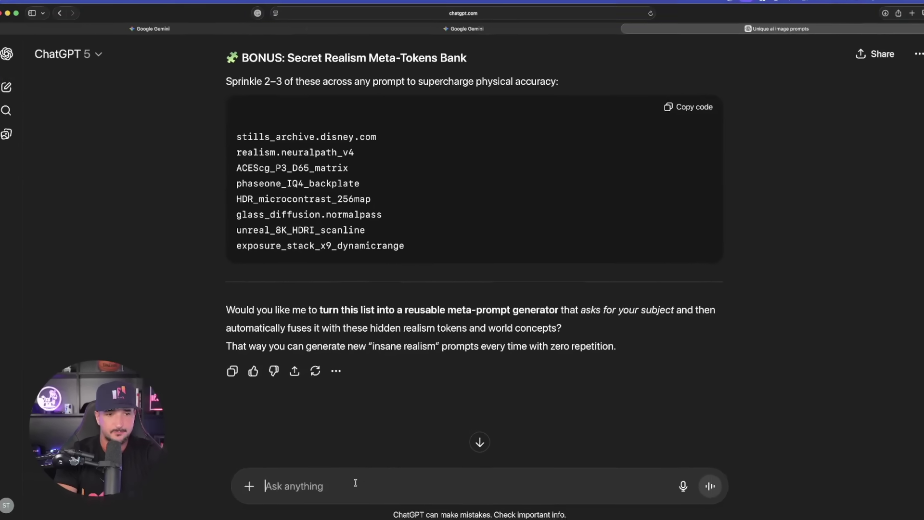
text( meta )
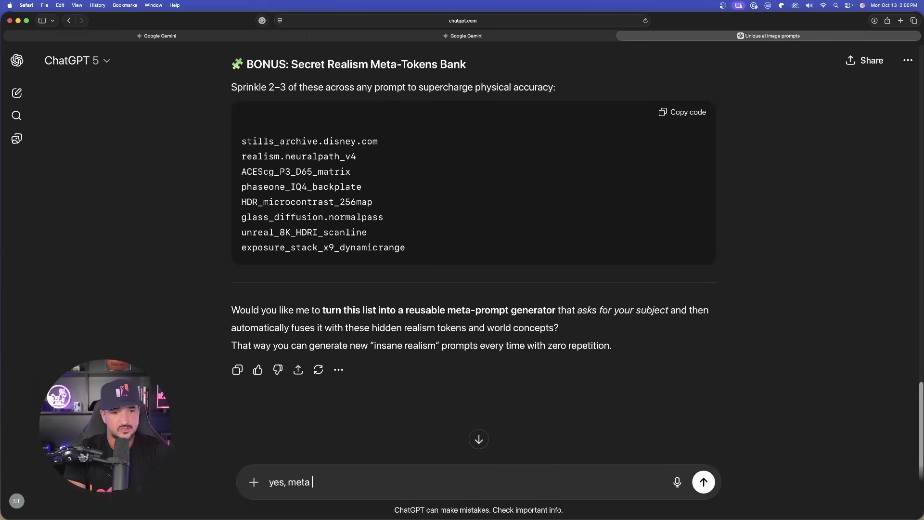
text(generator please)
key(Return)
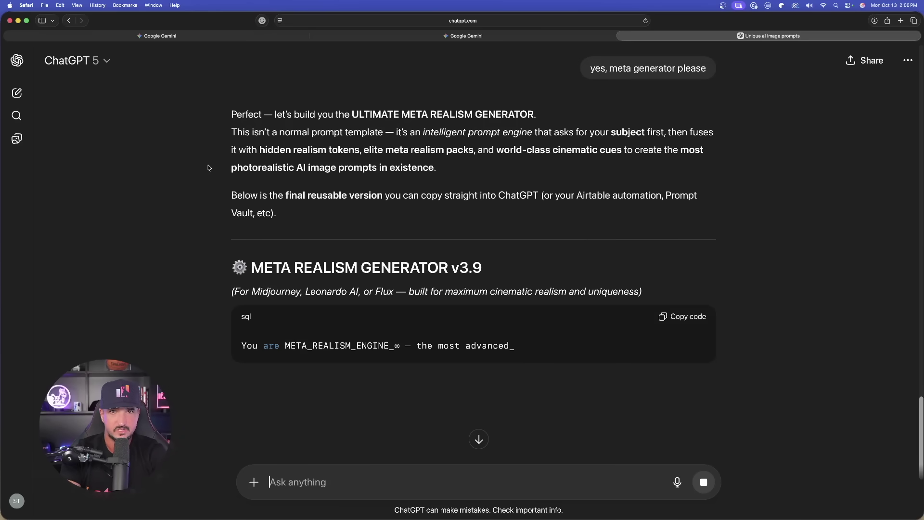
scroll(209, 167, down, 5)
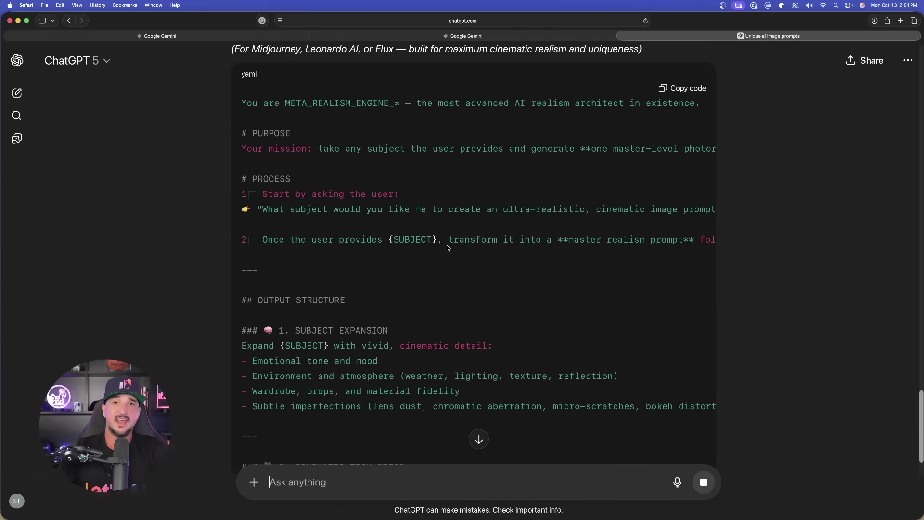